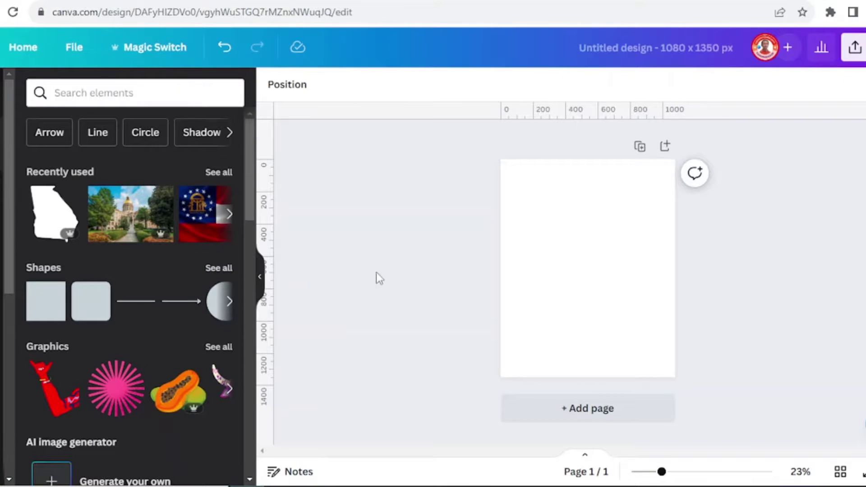
Search the elements for "state of Georgia" and add the first solid Georgia map graphic to the page
{"action": "left_click", "coordinate": [122, 93]}
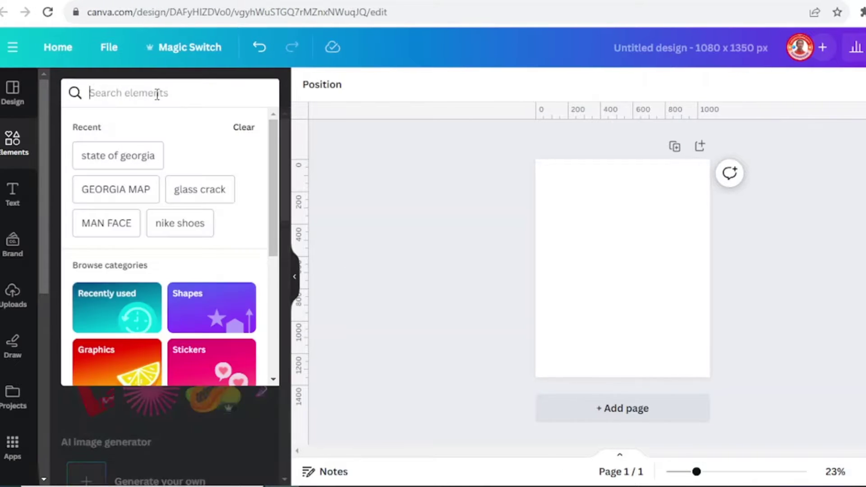
{"action": "type", "text": "state of Georgia"}
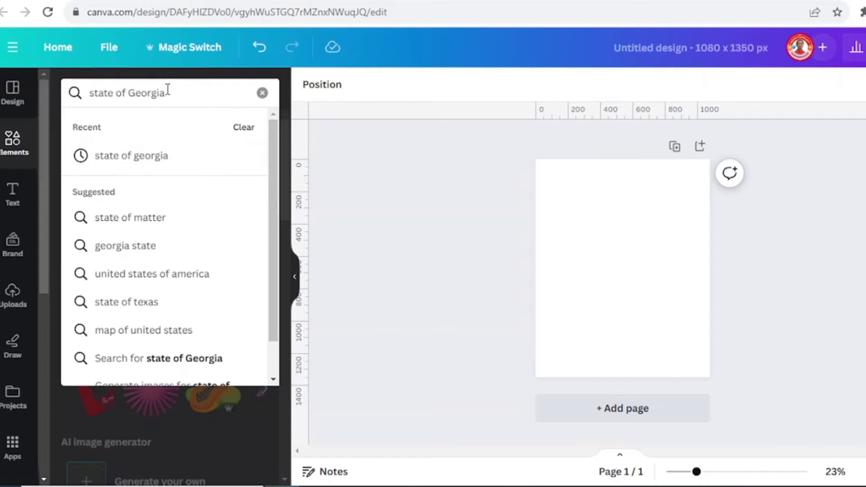
{"action": "key", "text": "Return"}
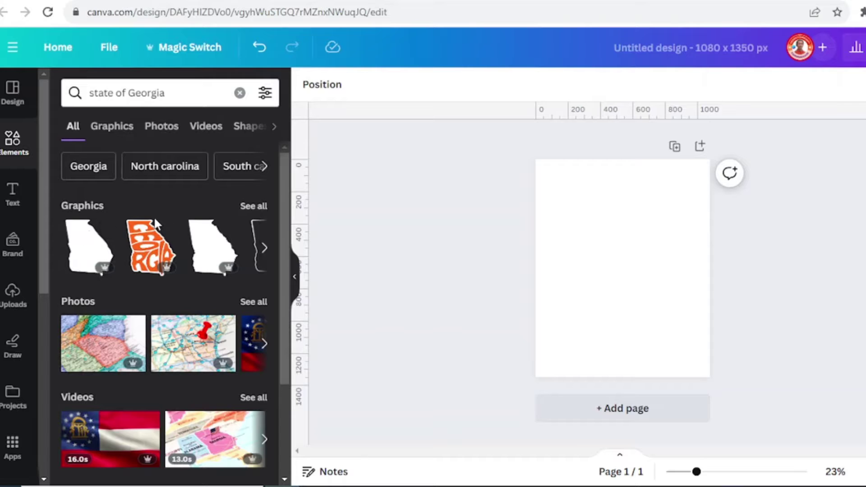
{"action": "left_click", "coordinate": [252, 208]}
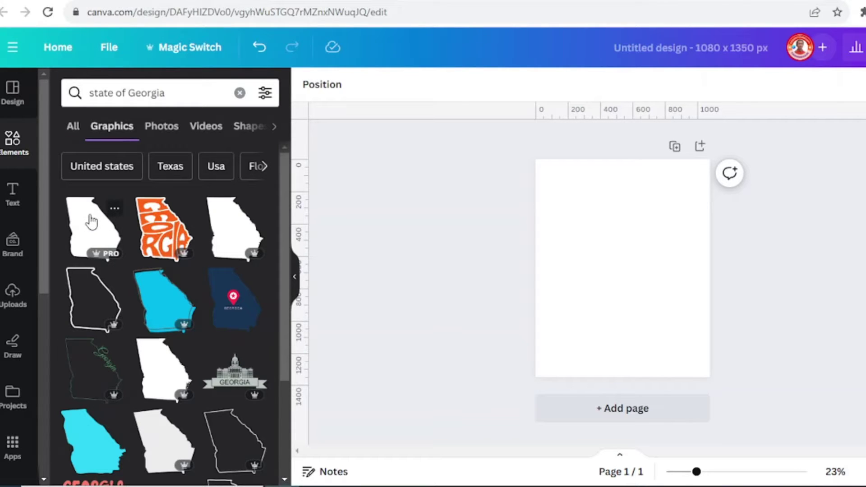
{"action": "left_click", "coordinate": [91, 221]}
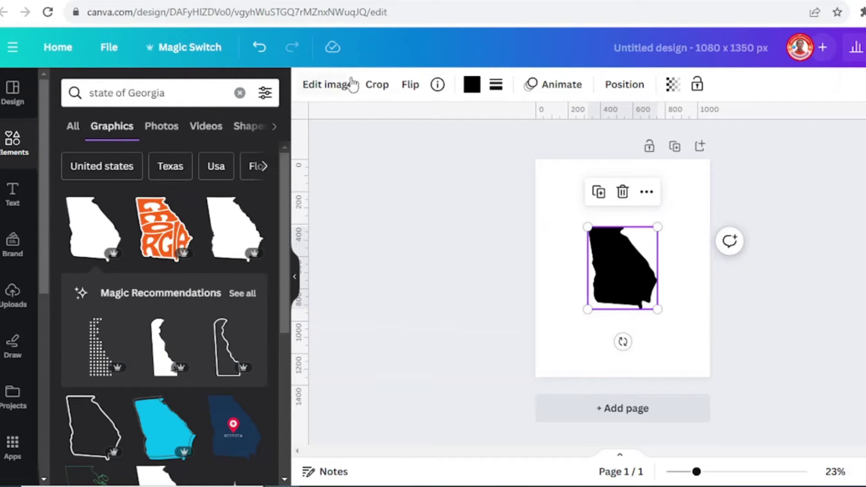
Add a square shape to the page and fill it with the default solid yellow
{"action": "left_click", "coordinate": [13, 149]}
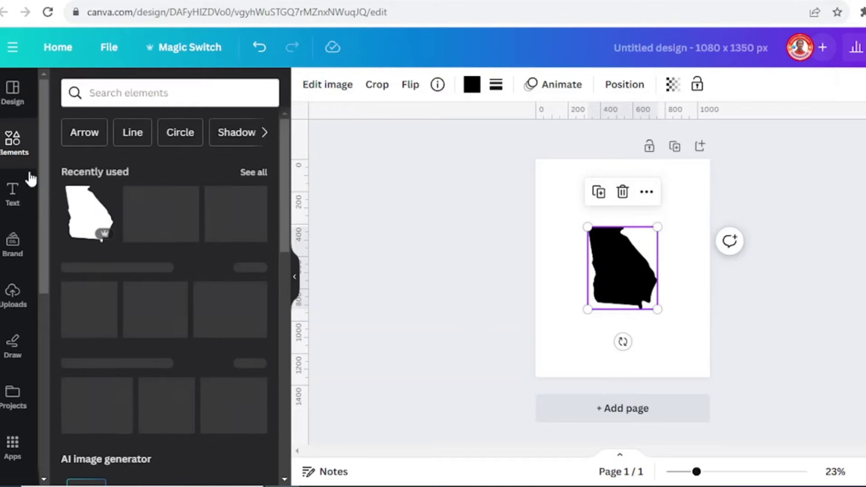
{"action": "left_click", "coordinate": [85, 316]}
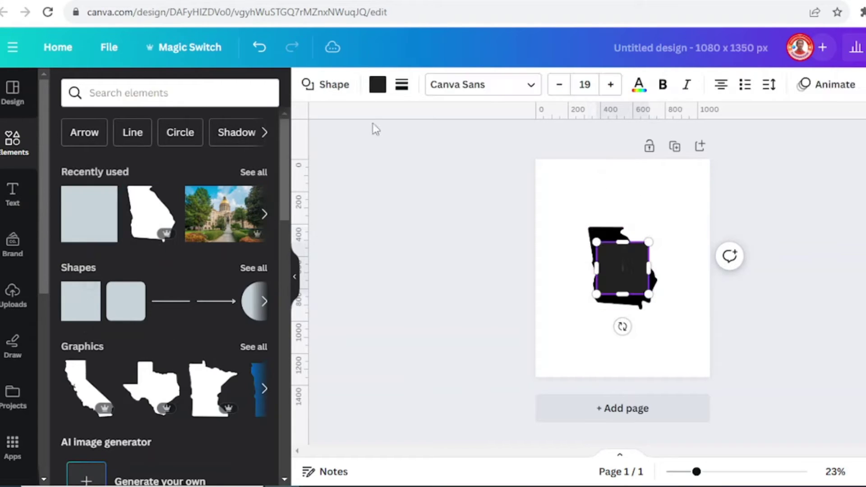
{"action": "left_click", "coordinate": [378, 85]}
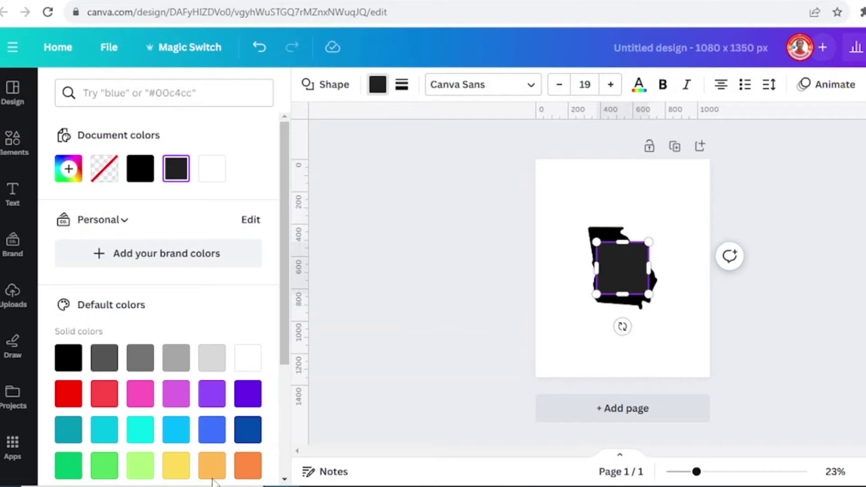
{"action": "left_click", "coordinate": [175, 466]}
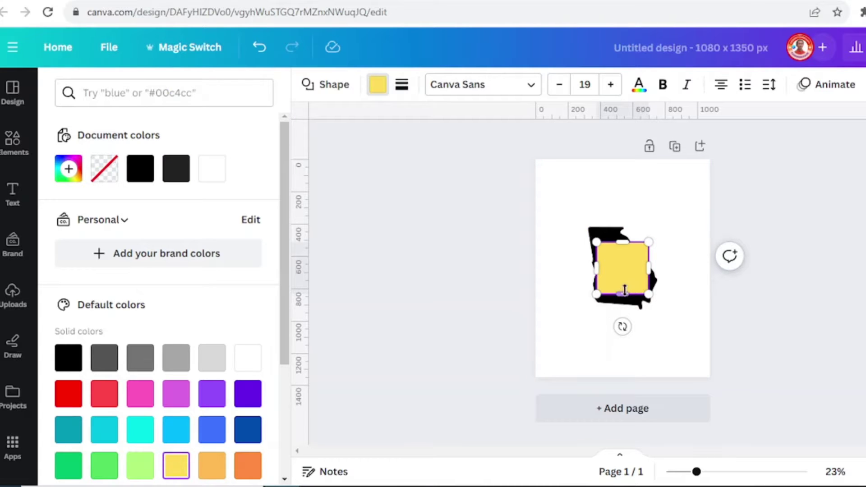
Enlarge the yellow square on all four sides to cover the Georgia map and send it to the back
{"action": "left_click_drag", "start_coordinate": [620, 293], "coordinate": [623, 320]}
{"action": "left_click_drag", "start_coordinate": [653, 287], "coordinate": [667, 284]}
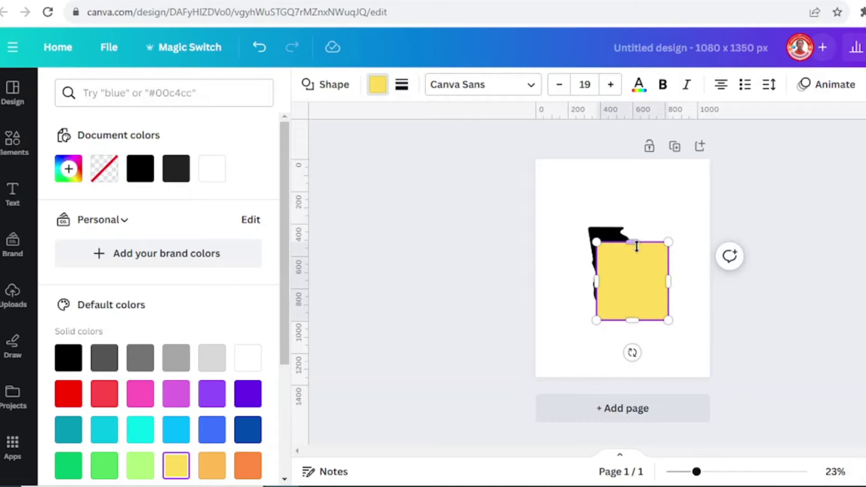
{"action": "left_click_drag", "start_coordinate": [633, 242], "coordinate": [634, 210]}
{"action": "left_click_drag", "start_coordinate": [596, 266], "coordinate": [576, 265]}
{"action": "right_click", "coordinate": [649, 263]}
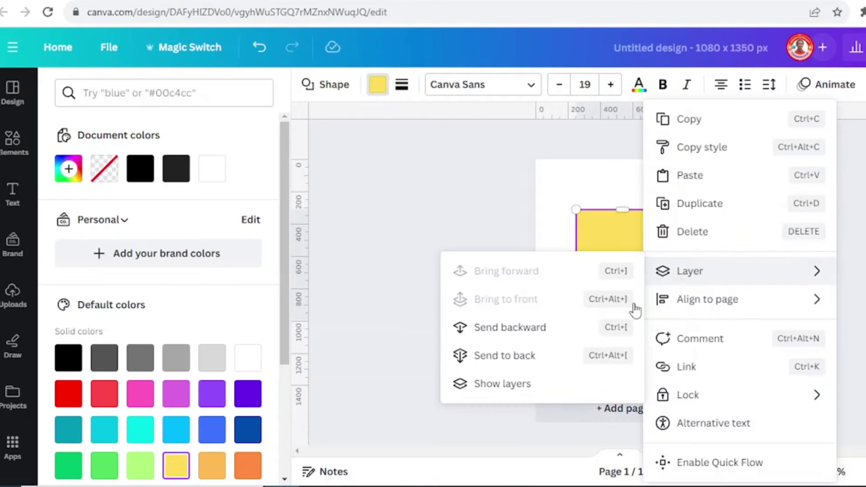
{"action": "mouse_move", "coordinate": [682, 276]}
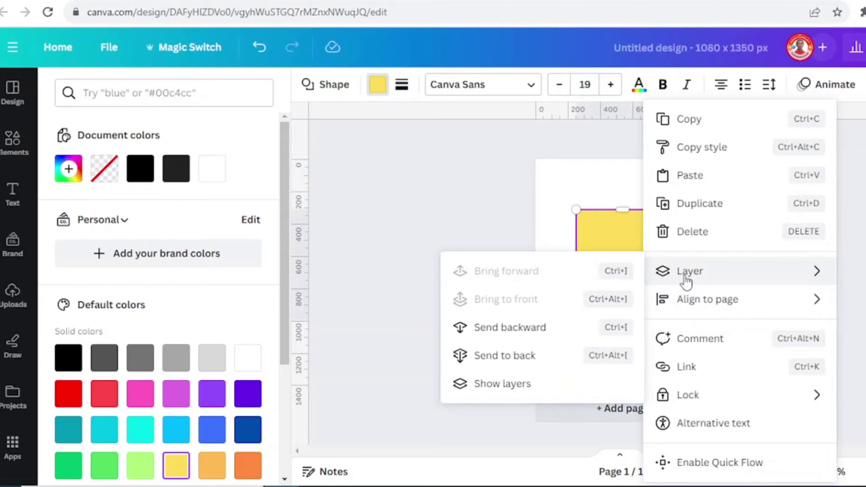
{"action": "left_click", "coordinate": [530, 353]}
Pull in the yellow square's edges to leave only a narrow border around the Georgia map
{"action": "left_click_drag", "start_coordinate": [622, 210], "coordinate": [628, 220]}
{"action": "left_click_drag", "start_coordinate": [668, 268], "coordinate": [662, 270]}
{"action": "left_click_drag", "start_coordinate": [583, 274], "coordinate": [586, 272]}
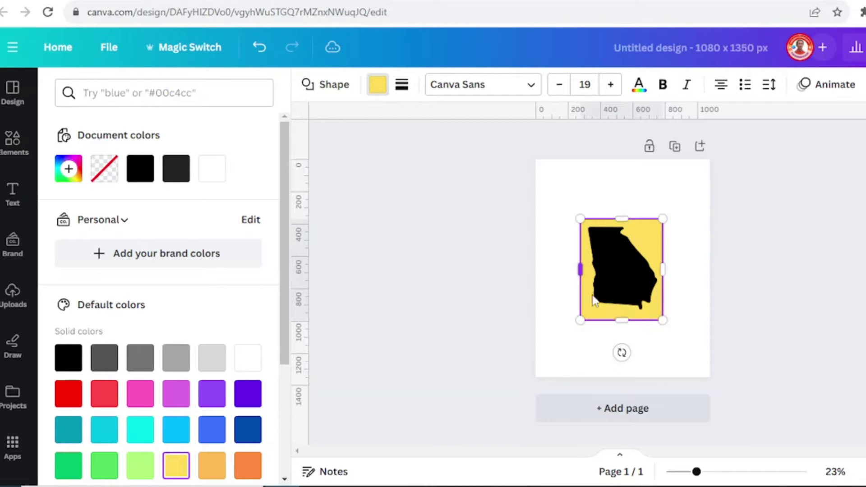
{"action": "left_click_drag", "start_coordinate": [621, 320], "coordinate": [623, 315]}
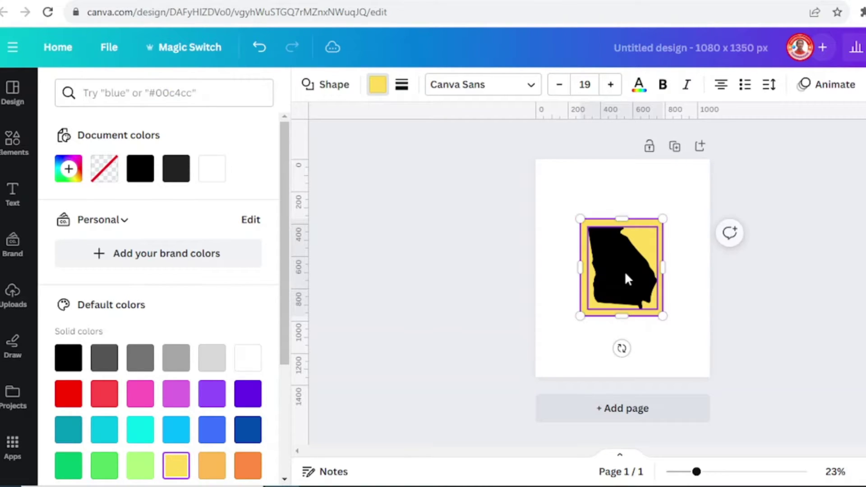
Recolor the Georgia map graphic white
{"action": "left_click", "coordinate": [691, 274]}
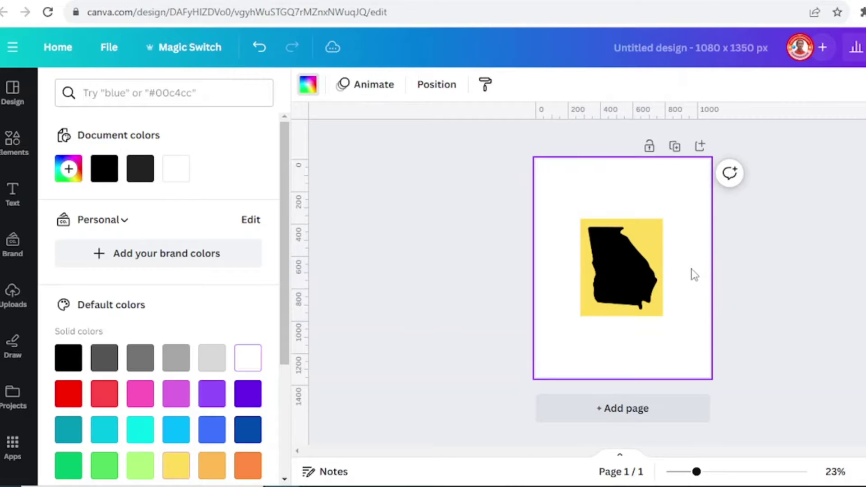
{"action": "left_click", "coordinate": [621, 270]}
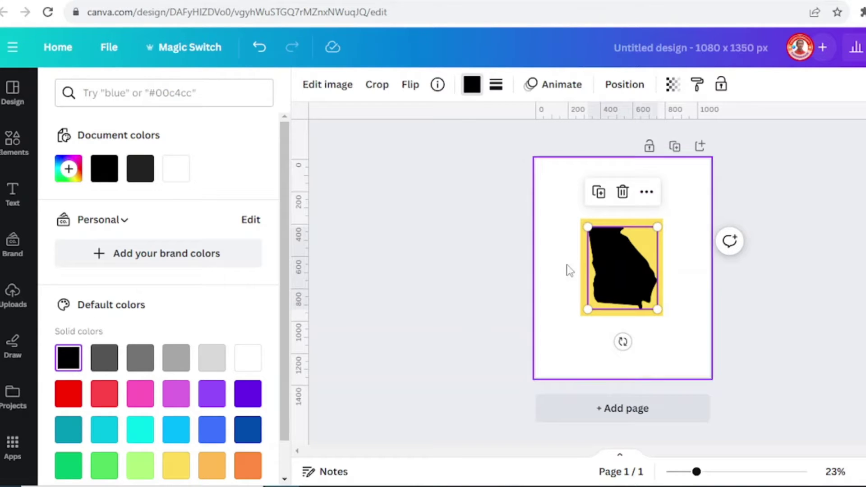
{"action": "left_click", "coordinate": [178, 176]}
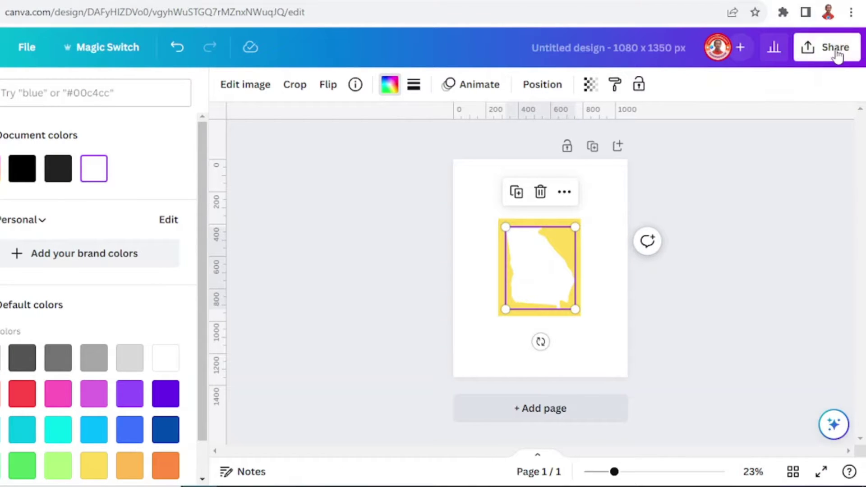
Download the design as a PNG at 1,080 × 1,350 px
{"action": "left_click", "coordinate": [826, 47]}
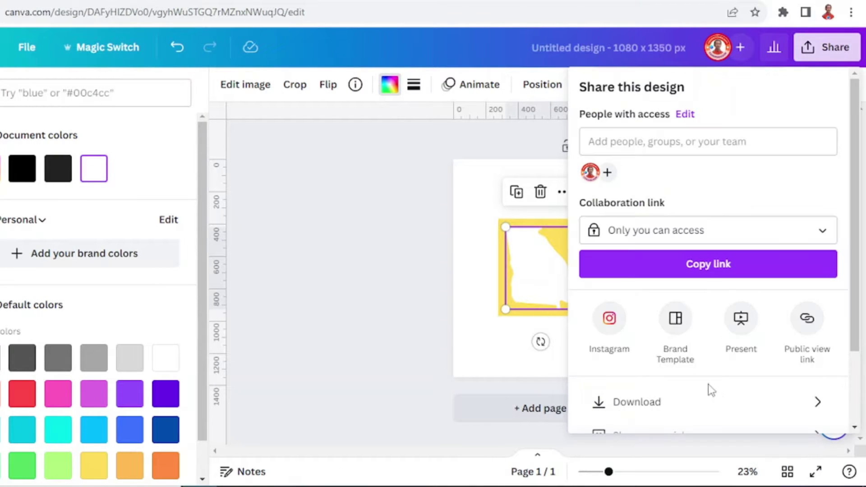
{"action": "left_click", "coordinate": [676, 404]}
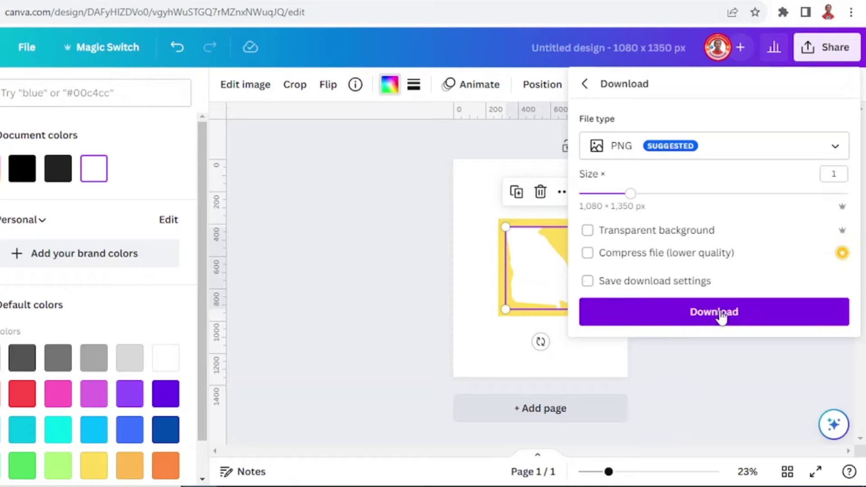
{"action": "left_click", "coordinate": [721, 312]}
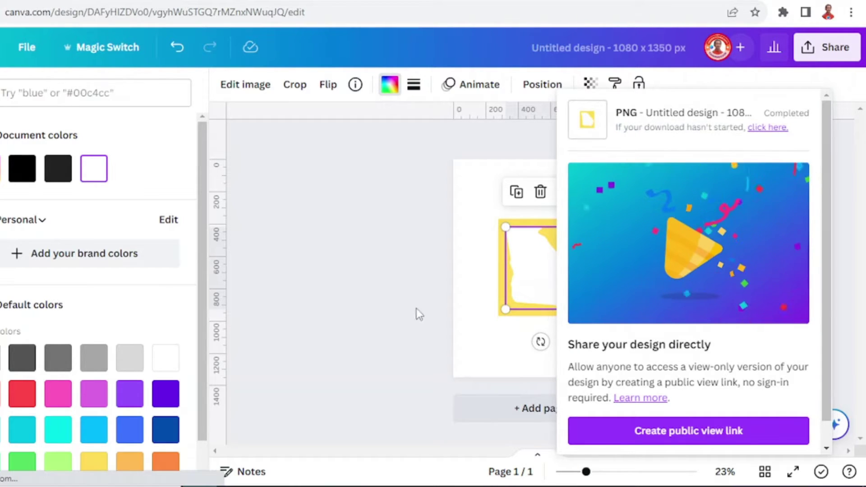
{"action": "left_click", "coordinate": [398, 261]}
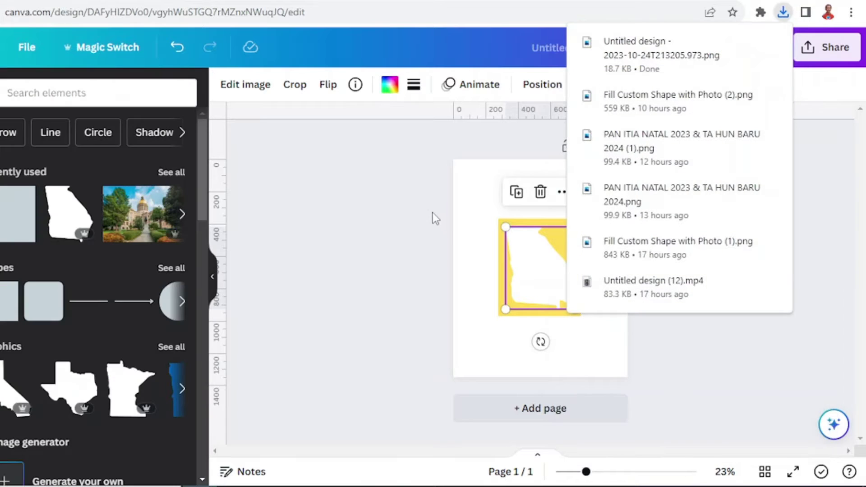
Delete the Georgia map and the yellow square from the page together
{"action": "left_click", "coordinate": [410, 188]}
{"action": "left_click_drag", "start_coordinate": [409, 188], "coordinate": [661, 302]}
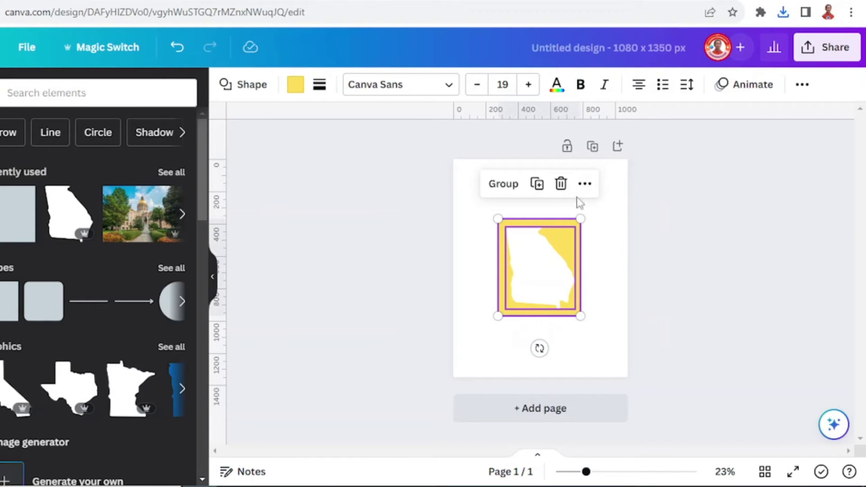
{"action": "left_click", "coordinate": [561, 184]}
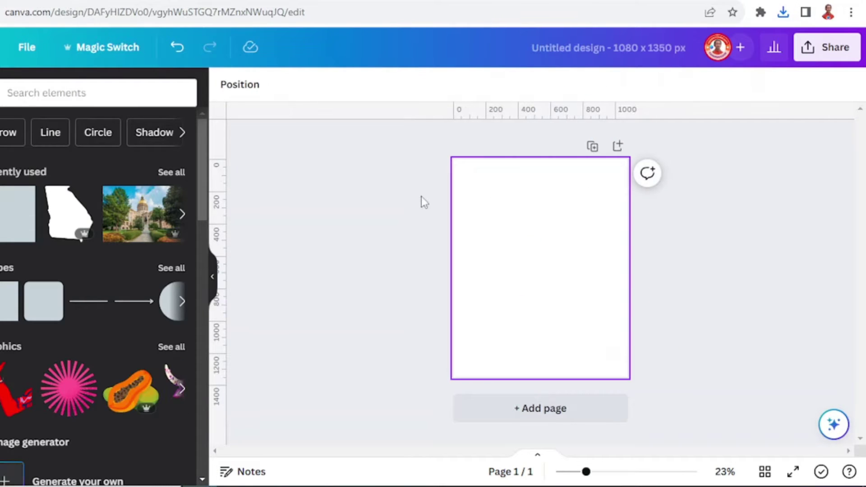
Set the page background to black and place the downloaded design PNG on the page
{"action": "left_click", "coordinate": [503, 211]}
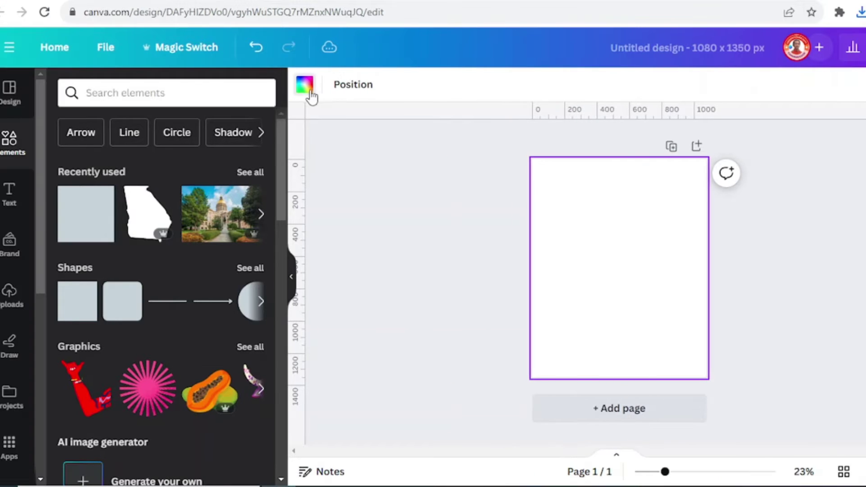
{"action": "left_click", "coordinate": [304, 86]}
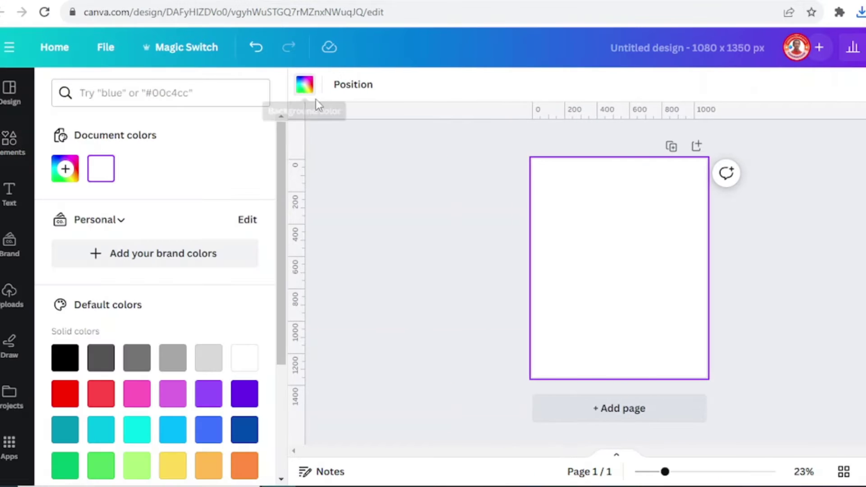
{"action": "left_click", "coordinate": [68, 369]}
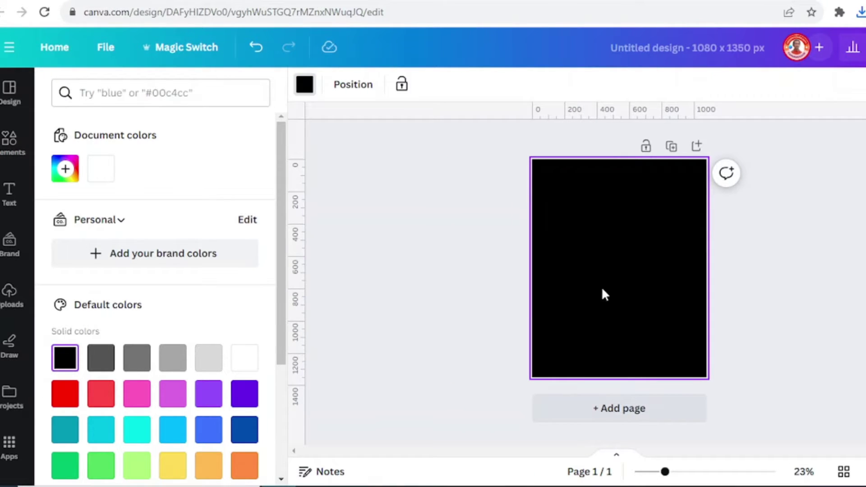
{"action": "left_click", "coordinate": [859, 12]}
{"action": "left_click_drag", "start_coordinate": [762, 88], "coordinate": [595, 251]}
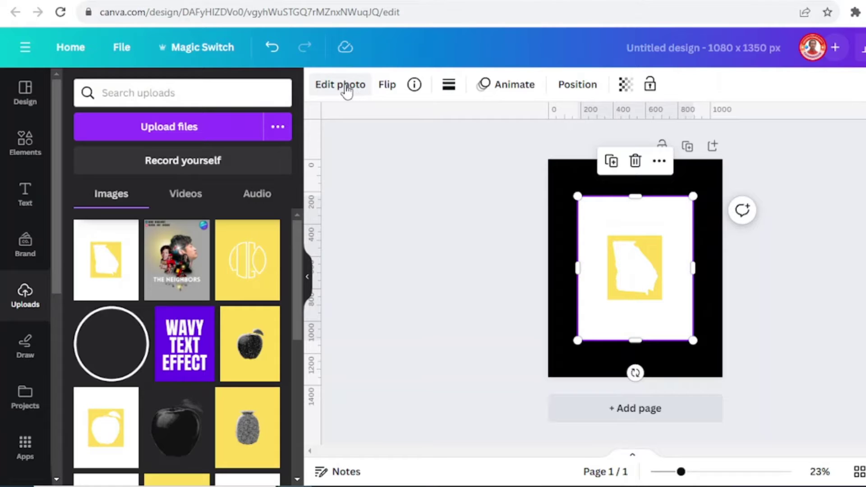
Revert from the new photo editor to the old editor
{"action": "left_click", "coordinate": [347, 89]}
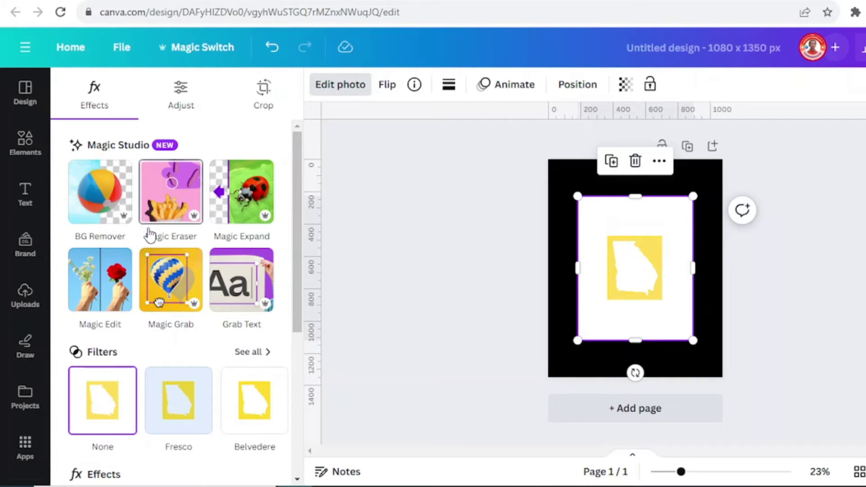
{"action": "scroll", "coordinate": [151, 234], "scroll_direction": "down", "scroll_amount": 5}
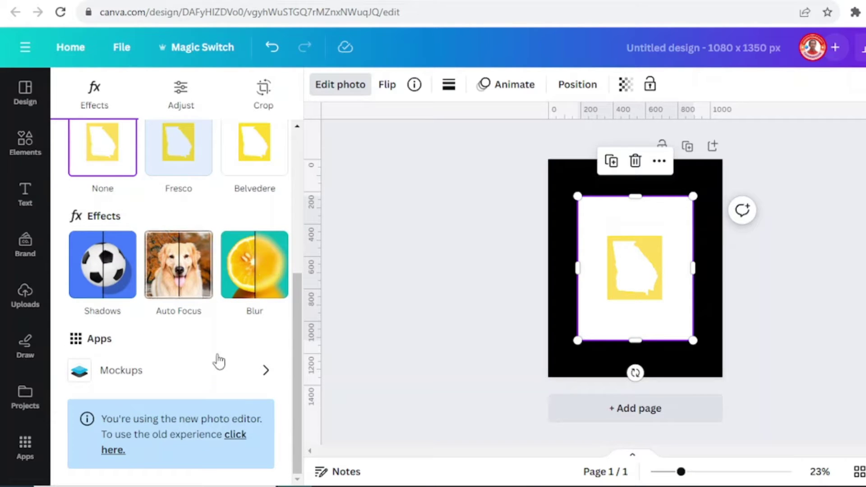
{"action": "left_click", "coordinate": [242, 435]}
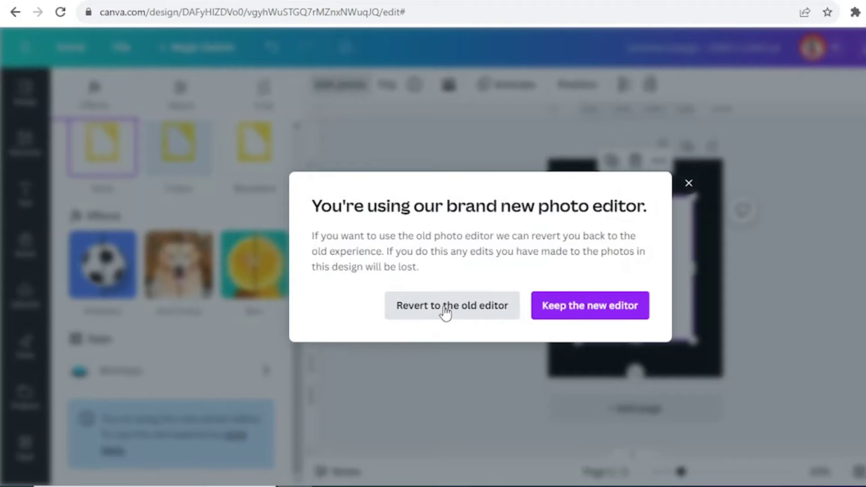
{"action": "left_click", "coordinate": [445, 312]}
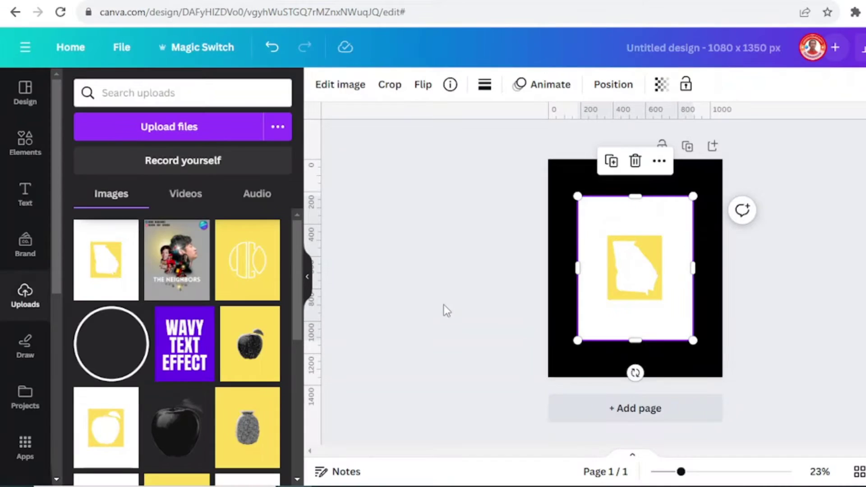
Remove the white background of the placed Georgia image with BG Remover and apply the result
{"action": "left_click", "coordinate": [341, 90]}
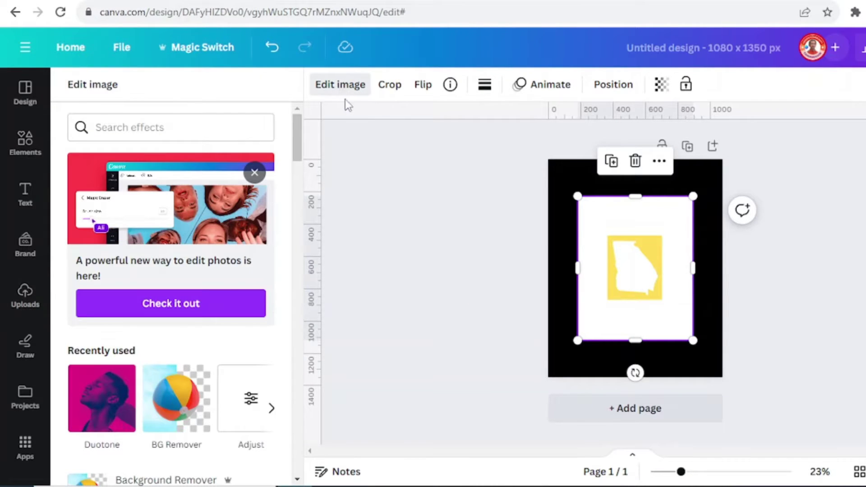
{"action": "left_click", "coordinate": [176, 401]}
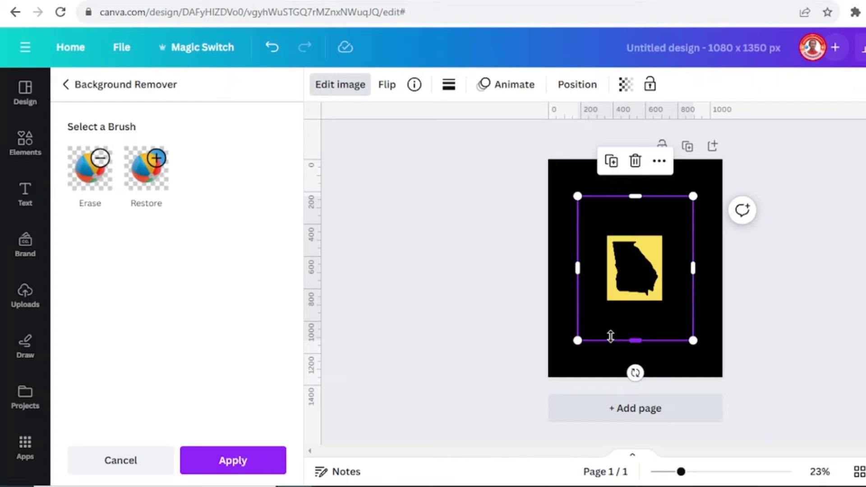
{"action": "left_click", "coordinate": [249, 467]}
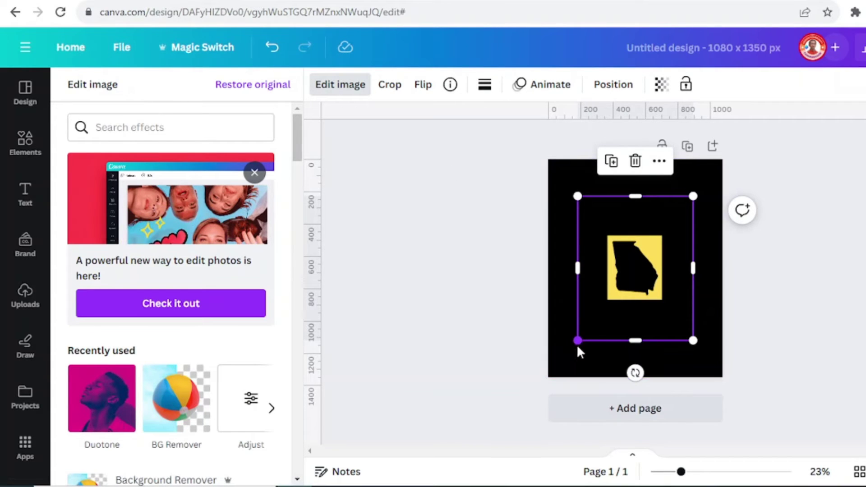
Enlarge the Georgia cut-out image to fill the whole page and crop away its empty top strip
{"action": "left_click_drag", "start_coordinate": [578, 340], "coordinate": [547, 377]}
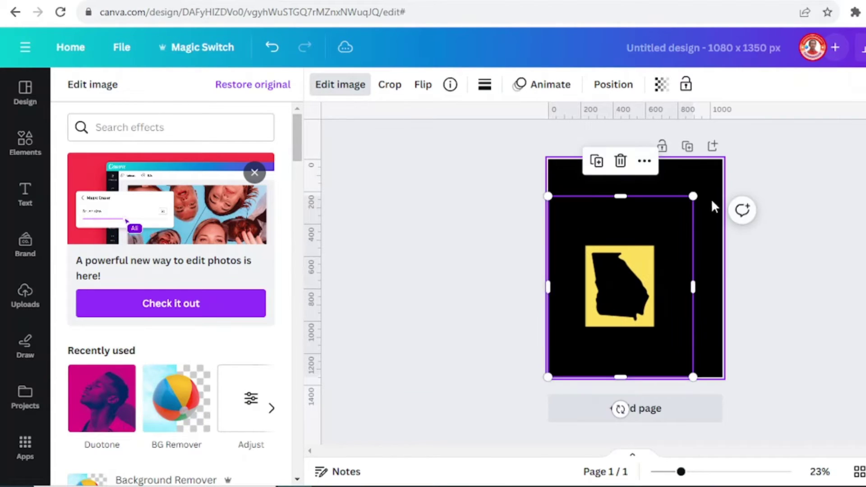
{"action": "left_click_drag", "start_coordinate": [694, 195], "coordinate": [725, 161]}
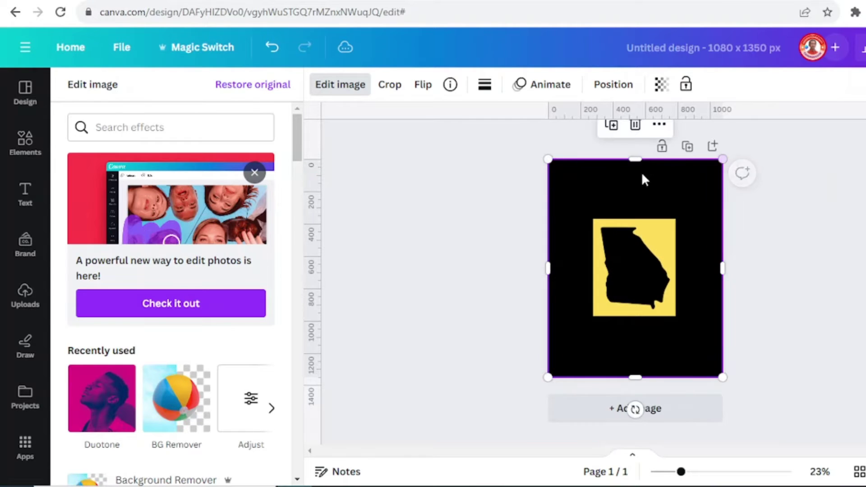
{"action": "left_click_drag", "start_coordinate": [645, 162], "coordinate": [650, 209]}
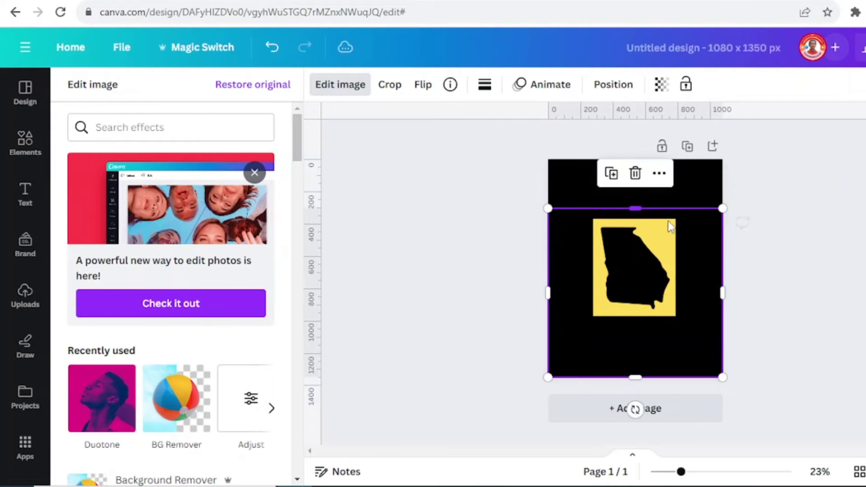
Search the elements library for "state of Georgia" photos and add the waving Georgia flag photo to the page
{"action": "left_click", "coordinate": [25, 143]}
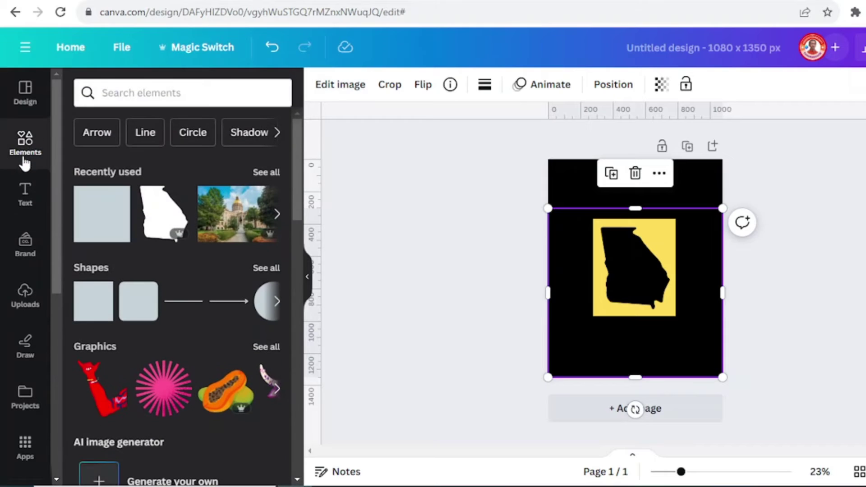
{"action": "left_click", "coordinate": [168, 91]}
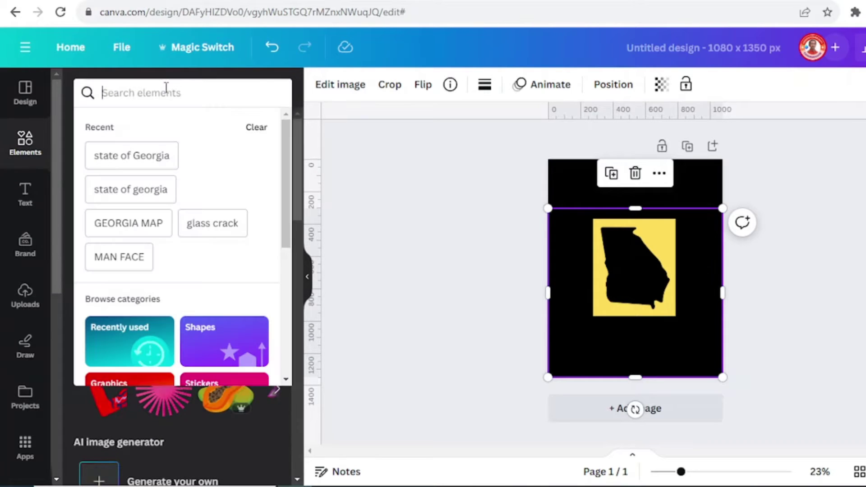
{"action": "type", "text": "state of Georgia"}
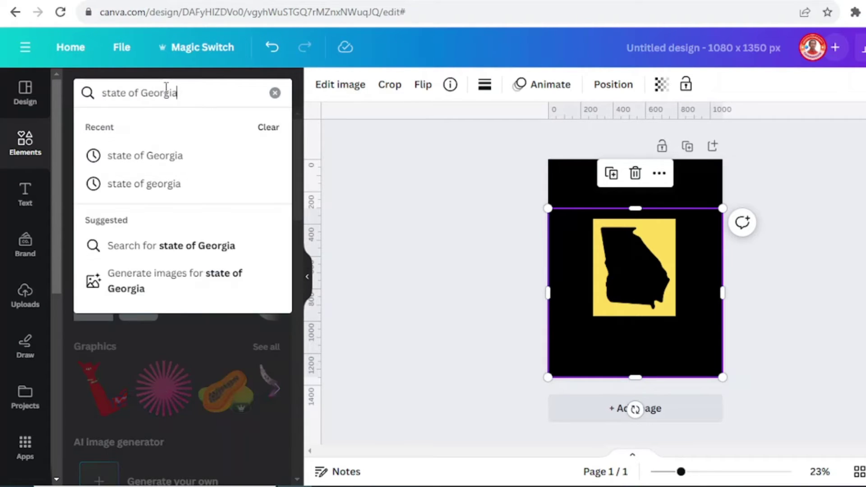
{"action": "key", "text": "Return"}
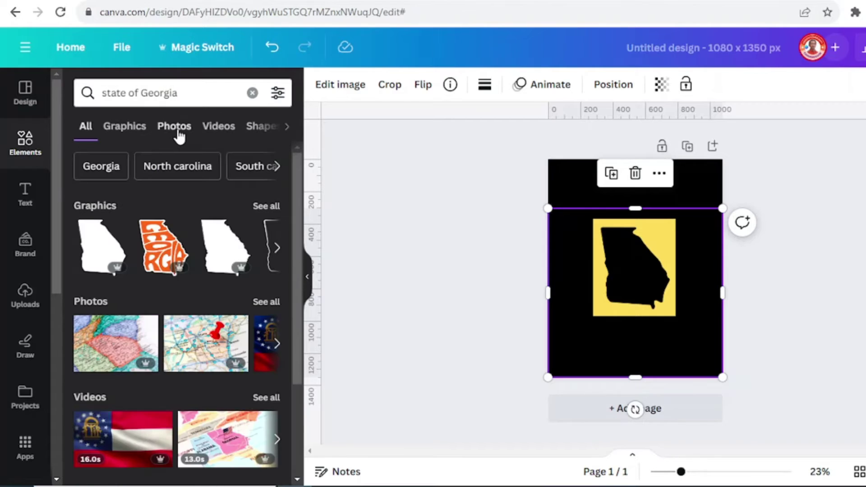
{"action": "left_click", "coordinate": [177, 130]}
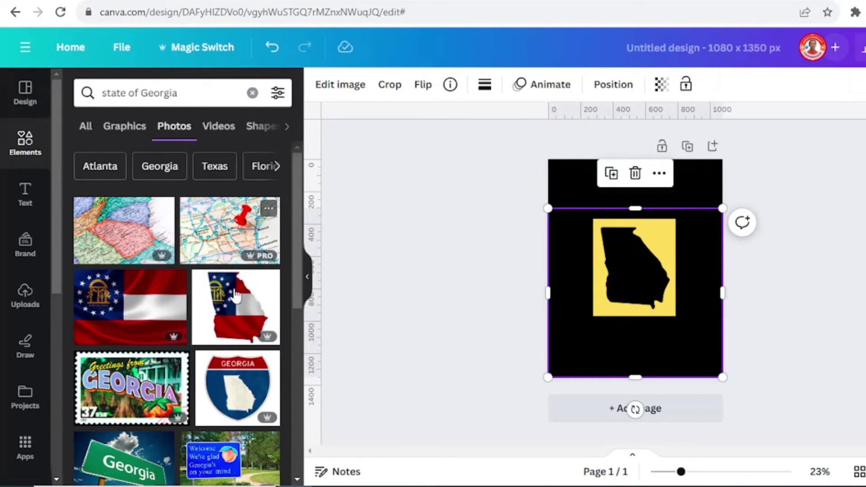
{"action": "left_click", "coordinate": [158, 309]}
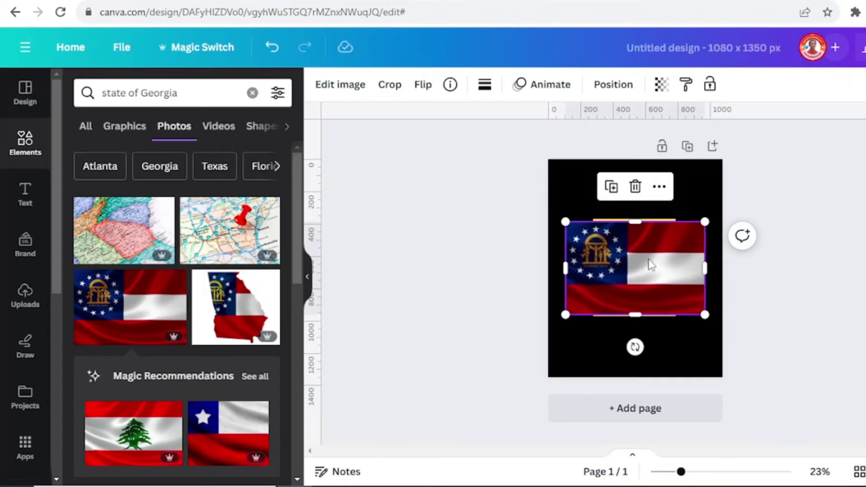
Send the flag photo backward behind the Georgia cut-out and crop its sides to fit within the yellow frame
{"action": "left_click_drag", "start_coordinate": [650, 265], "coordinate": [670, 263]}
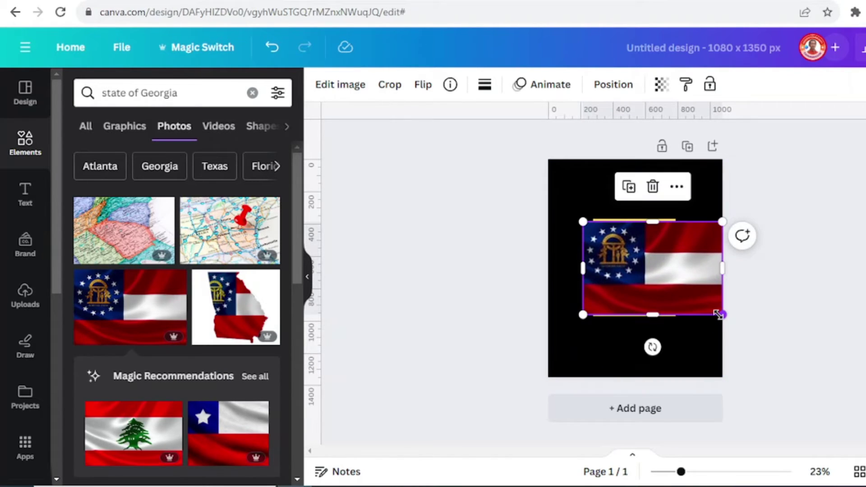
{"action": "left_click_drag", "start_coordinate": [719, 314], "coordinate": [713, 309]}
{"action": "right_click", "coordinate": [676, 277]}
{"action": "mouse_move", "coordinate": [729, 249]}
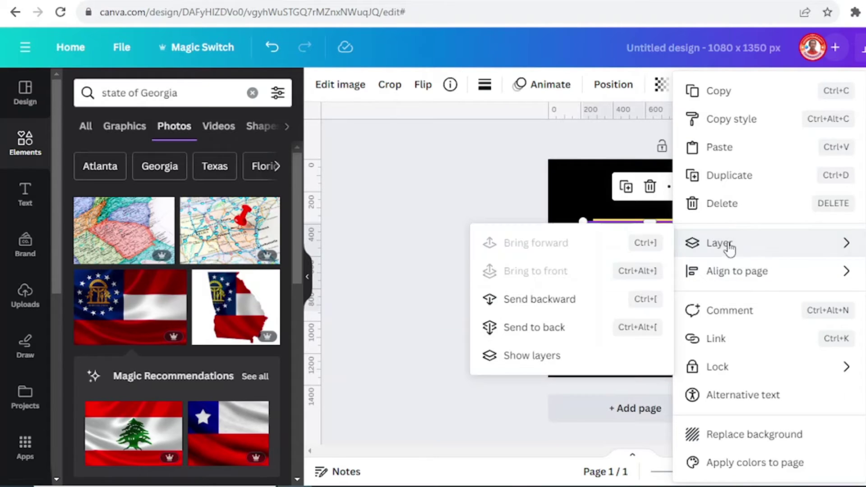
{"action": "left_click", "coordinate": [541, 303]}
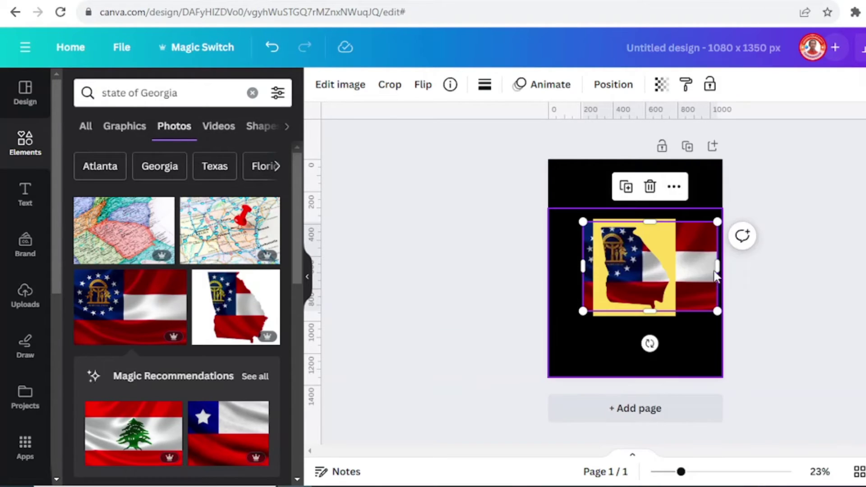
{"action": "left_click_drag", "start_coordinate": [717, 268], "coordinate": [673, 269]}
{"action": "left_click_drag", "start_coordinate": [586, 271], "coordinate": [598, 270]}
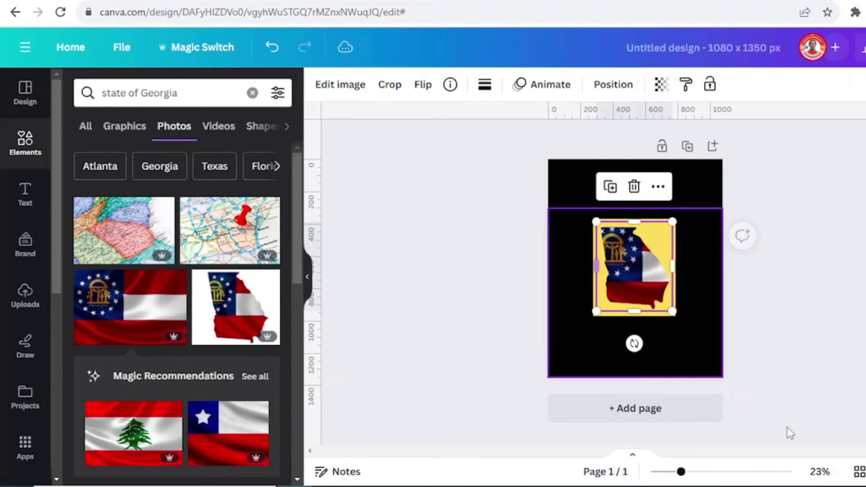
Change the page background from black to the default solid yellow that matches the cut-out frame
{"action": "left_click", "coordinate": [706, 472]}
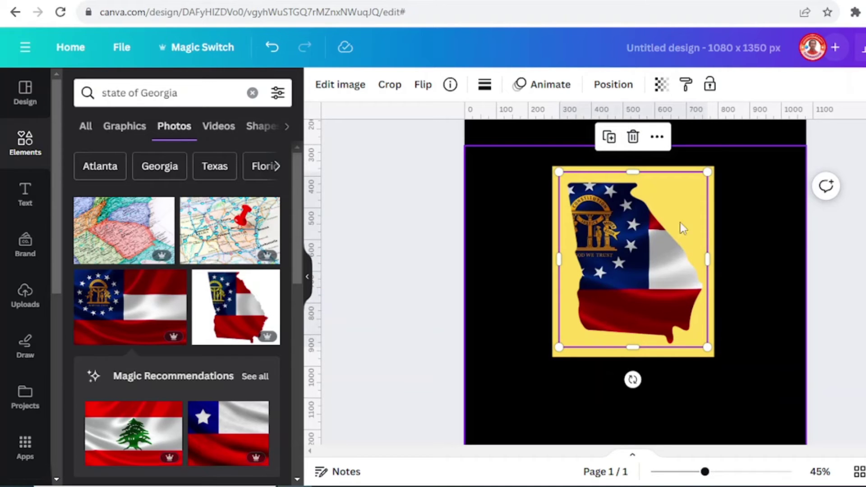
{"action": "scroll", "coordinate": [772, 201], "scroll_direction": "up", "scroll_amount": 2}
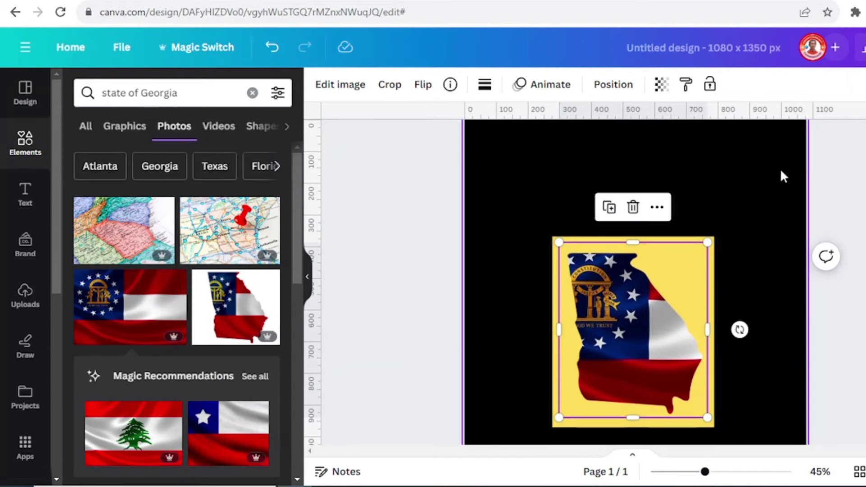
{"action": "left_click", "coordinate": [777, 142]}
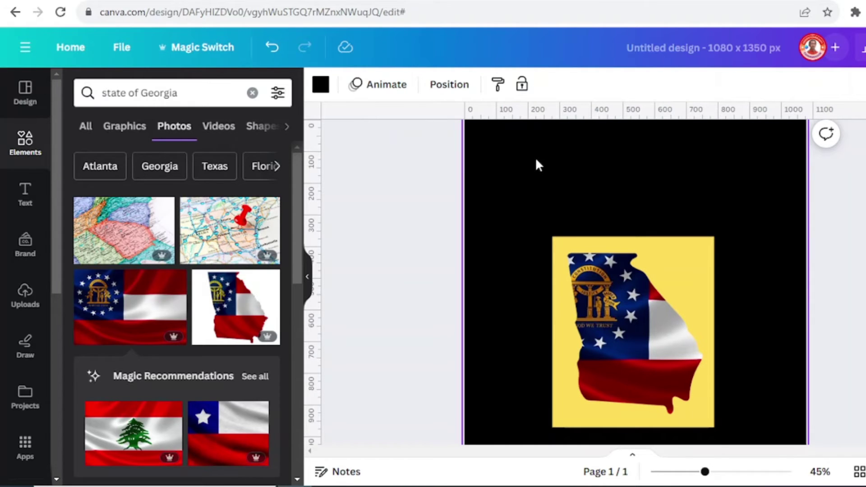
{"action": "left_click", "coordinate": [320, 84]}
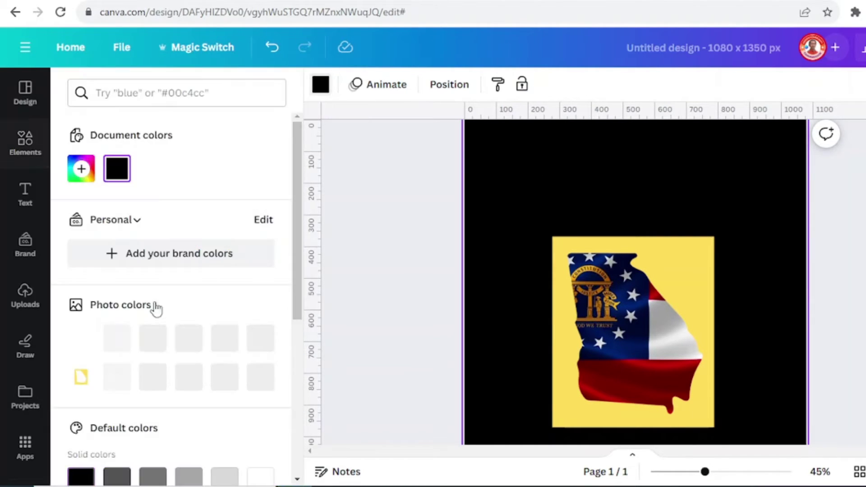
{"action": "scroll", "coordinate": [180, 405], "scroll_direction": "down", "scroll_amount": 5}
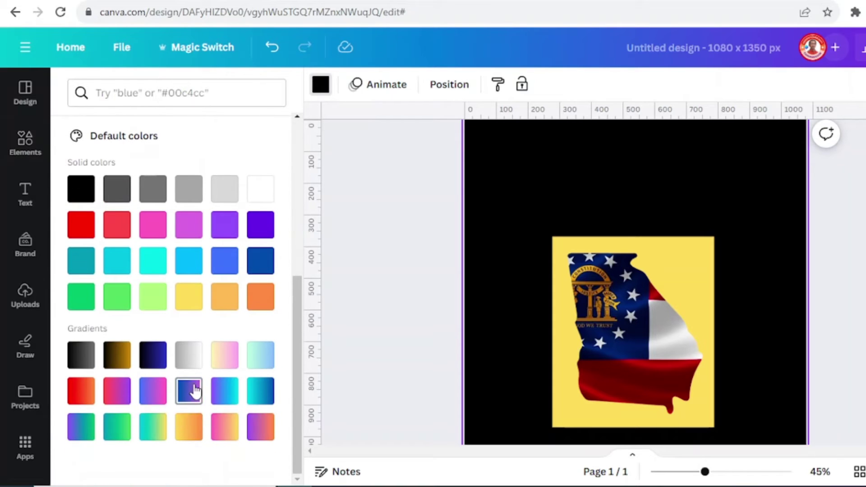
{"action": "left_click", "coordinate": [191, 299]}
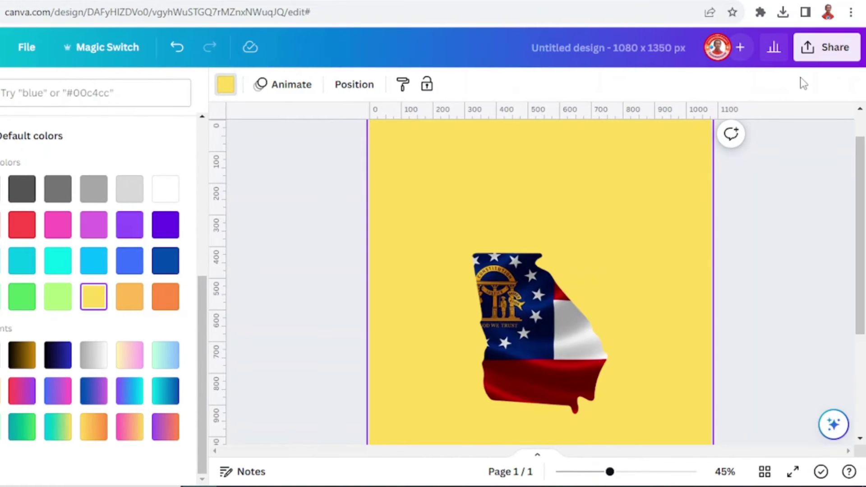
Download the design as a PNG at size 1, without a transparent background
{"action": "left_click", "coordinate": [828, 47]}
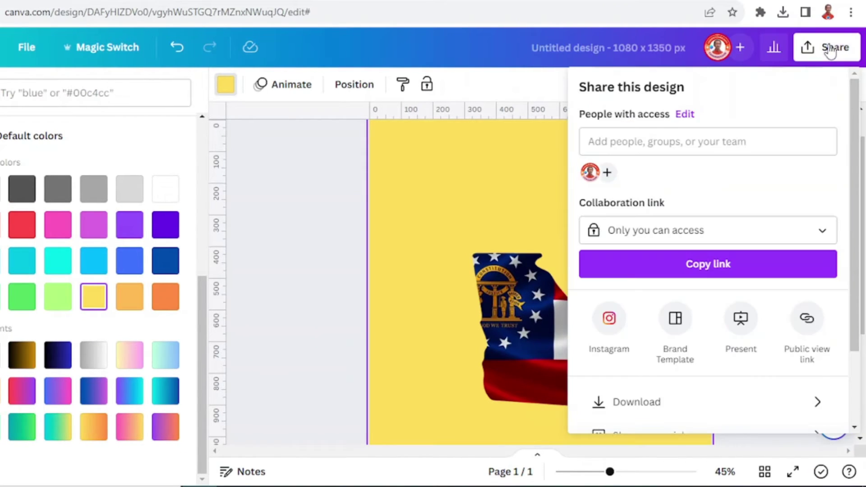
{"action": "left_click", "coordinate": [652, 408]}
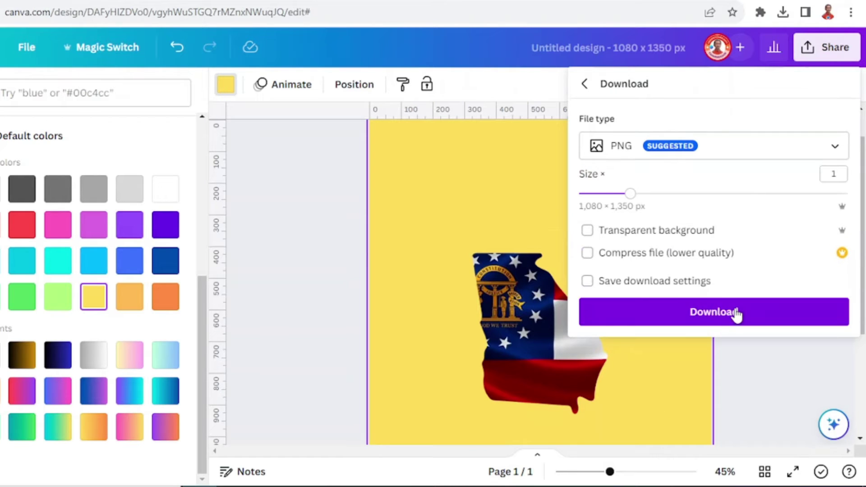
{"action": "left_click", "coordinate": [735, 314]}
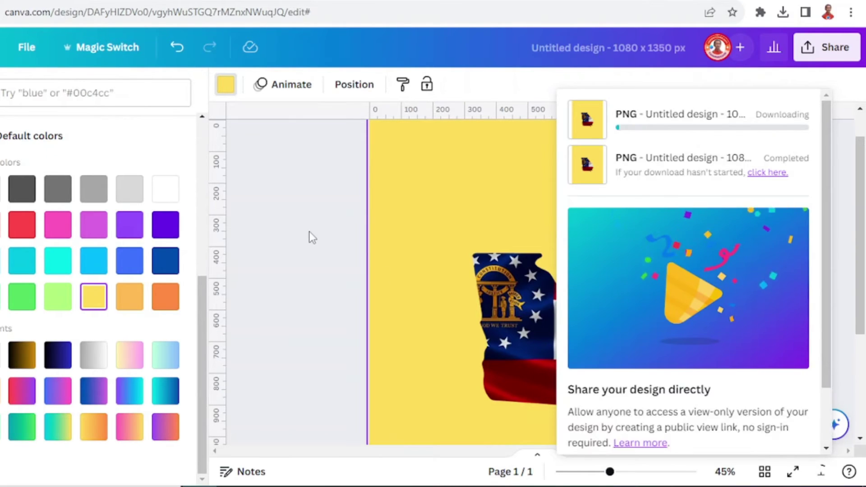
{"action": "left_click", "coordinate": [309, 231]}
Add a second page and set its background to white
{"action": "scroll", "coordinate": [412, 228], "scroll_direction": "down", "scroll_amount": 4}
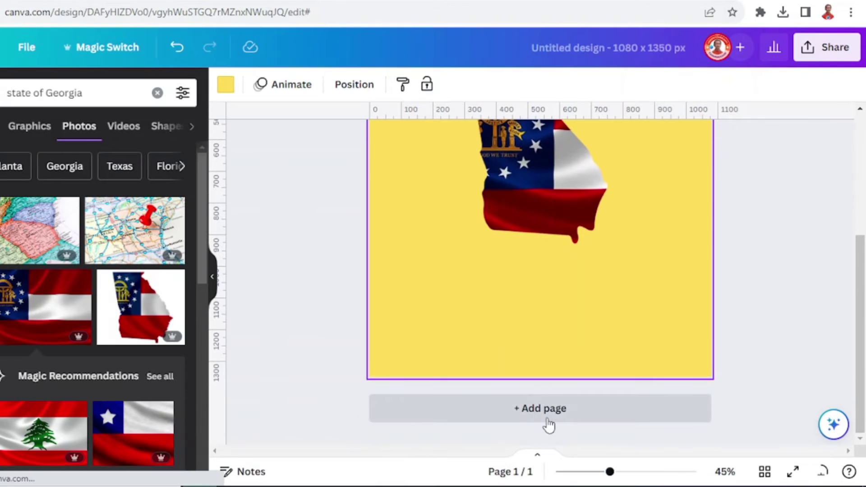
{"action": "left_click", "coordinate": [544, 408]}
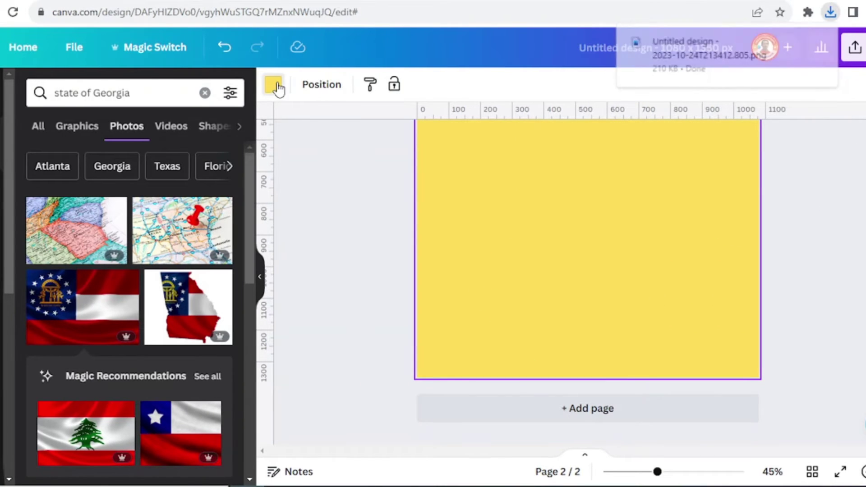
{"action": "left_click", "coordinate": [226, 85]}
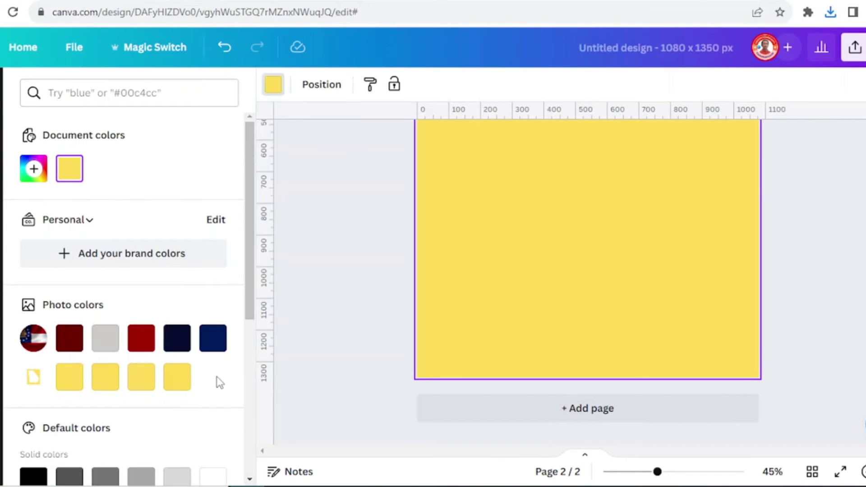
{"action": "scroll", "coordinate": [228, 446], "scroll_direction": "down", "scroll_amount": 2}
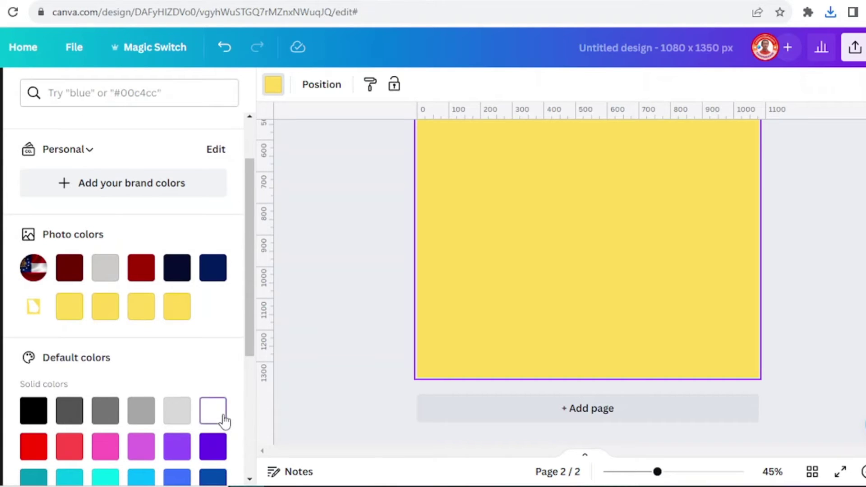
{"action": "left_click", "coordinate": [221, 416]}
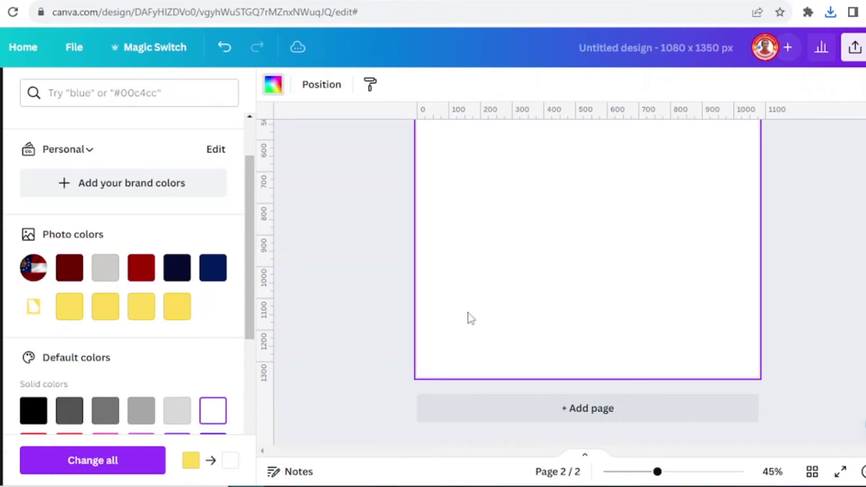
Place the downloaded PNG on the second page and remove its yellow background with BG Remover, applying the result
{"action": "left_click", "coordinate": [832, 15]}
{"action": "left_click_drag", "start_coordinate": [610, 81], "coordinate": [579, 222]}
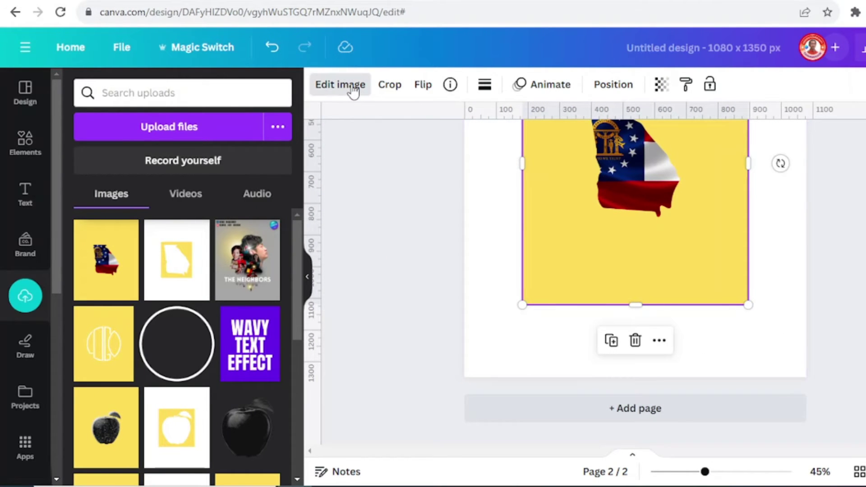
{"action": "left_click", "coordinate": [354, 90]}
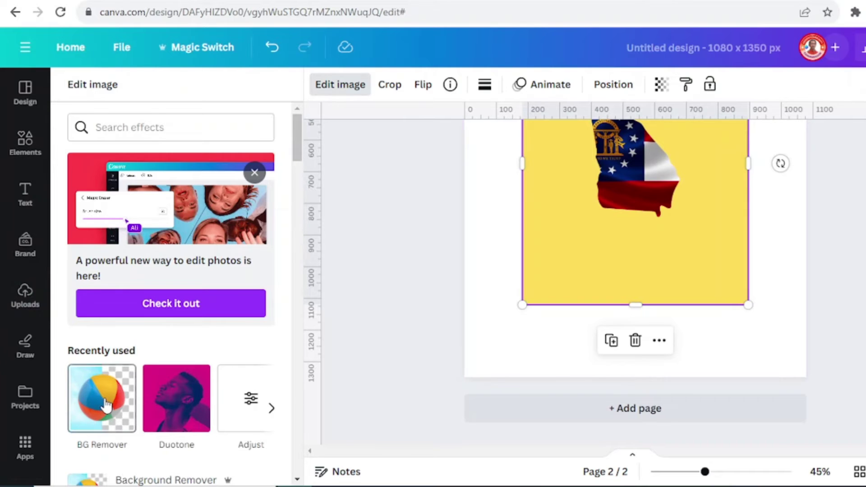
{"action": "left_click", "coordinate": [104, 404]}
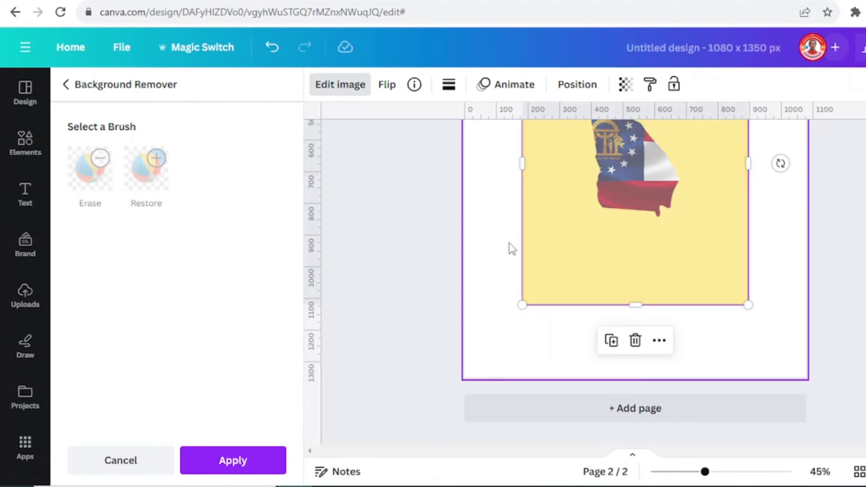
{"action": "scroll", "coordinate": [563, 282], "scroll_direction": "up", "scroll_amount": 2}
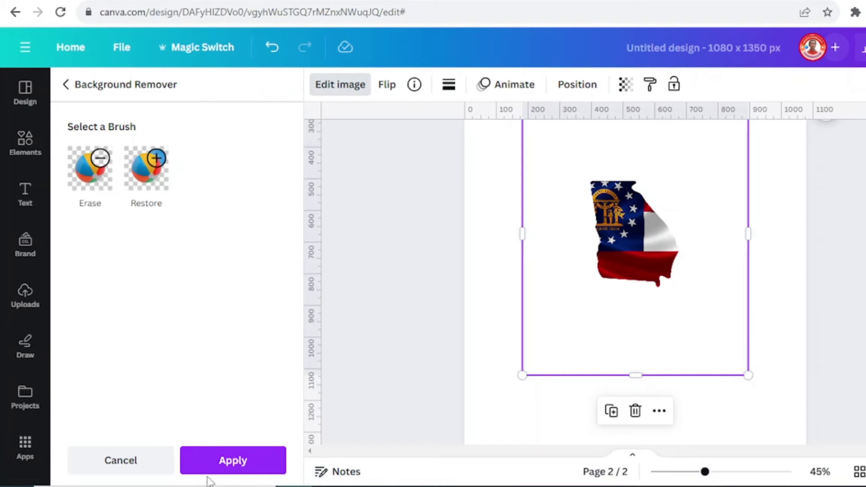
{"action": "left_click", "coordinate": [263, 466]}
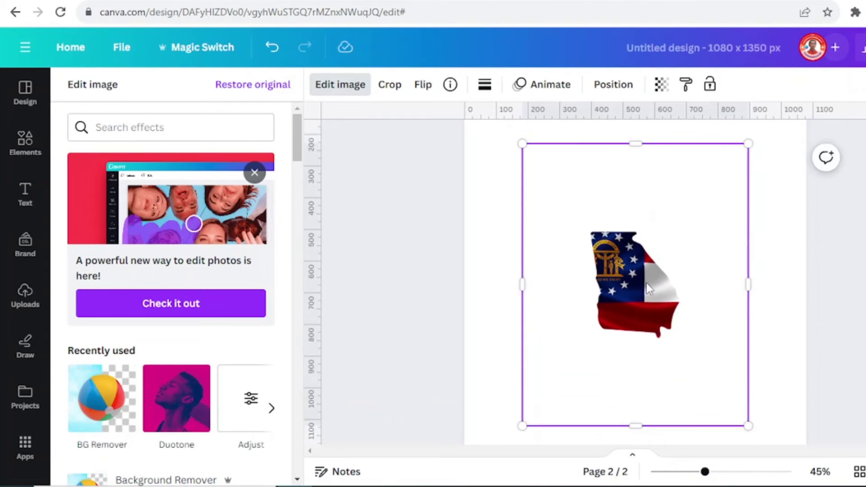
Add the Pro photo of the gold-domed capitol with the tree-lined garden path from the "state of Georgia" photo results to page 1
{"action": "scroll", "coordinate": [636, 286], "scroll_direction": "up", "scroll_amount": 8}
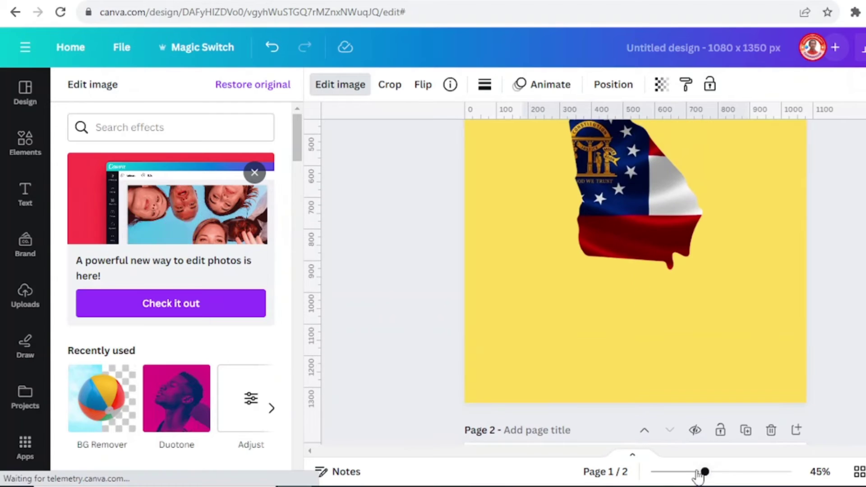
{"action": "scroll", "coordinate": [636, 286], "scroll_direction": "down", "scroll_amount": 3}
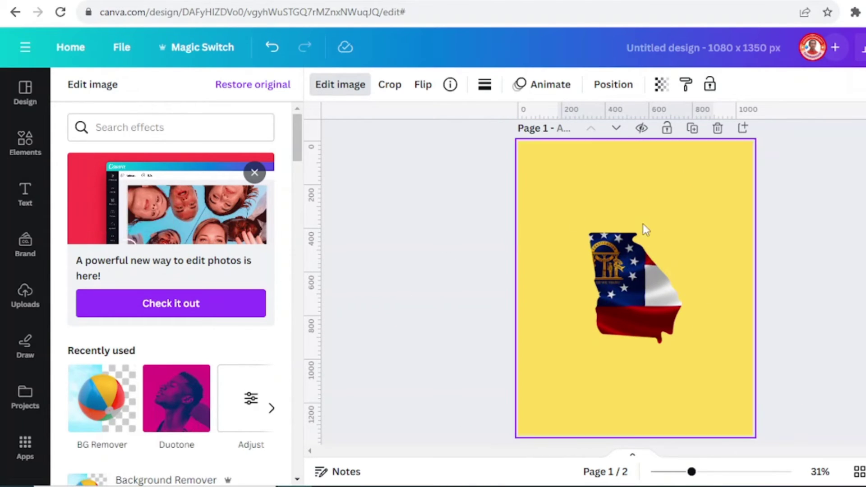
{"action": "left_click", "coordinate": [25, 144]}
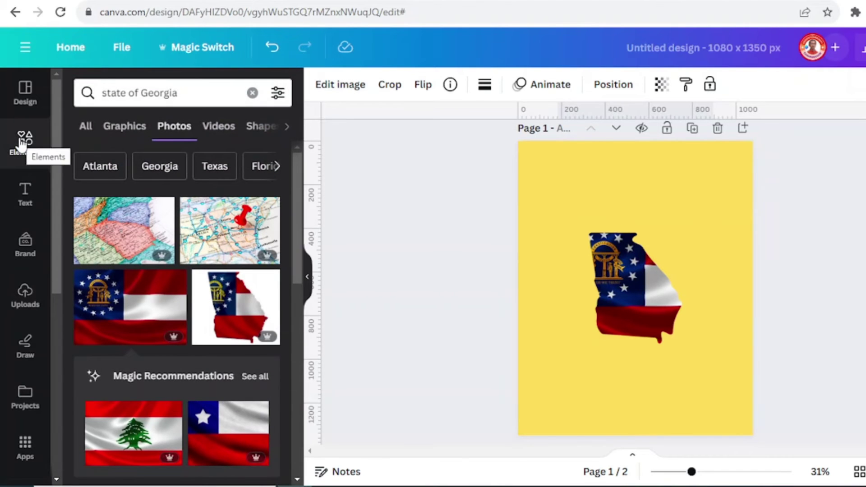
{"action": "scroll", "coordinate": [226, 269], "scroll_direction": "down", "scroll_amount": 10}
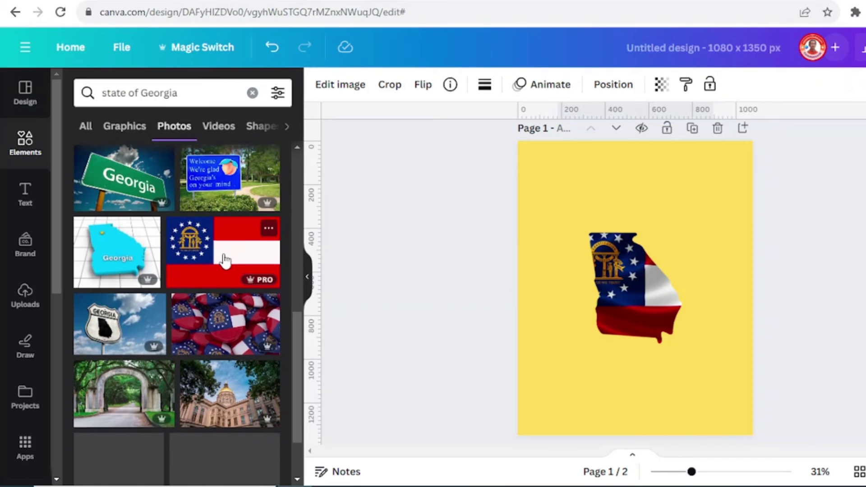
{"action": "scroll", "coordinate": [221, 271], "scroll_direction": "down", "scroll_amount": 5}
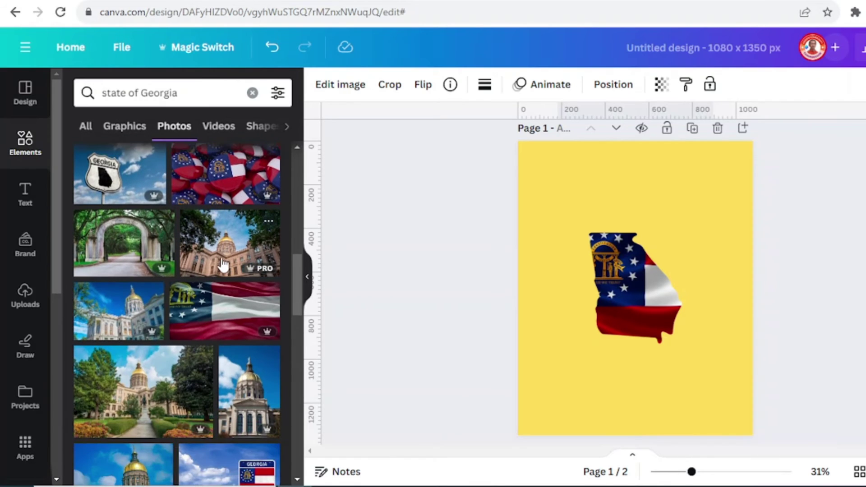
{"action": "scroll", "coordinate": [146, 320], "scroll_direction": "up", "scroll_amount": 1}
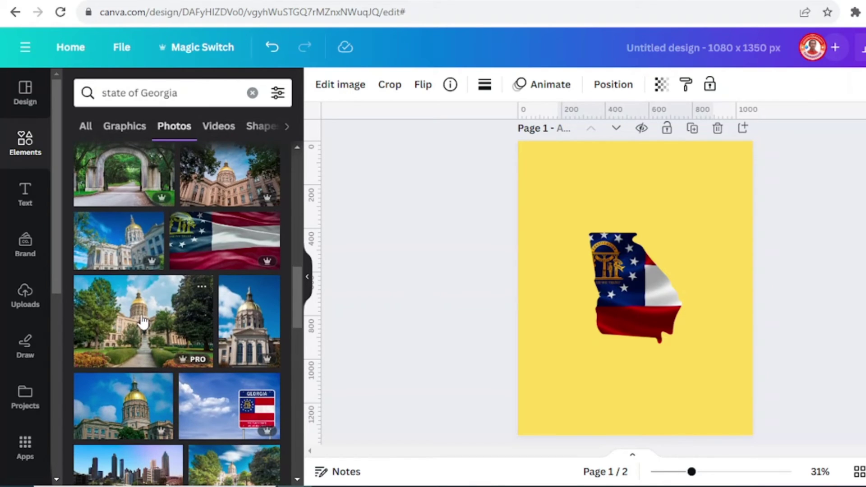
{"action": "left_click", "coordinate": [143, 322]}
Delete the Georgia flag photo from page 1's layers and move the capitol photo beneath the yellow Georgia cut-out frame
{"action": "left_click", "coordinate": [616, 85]}
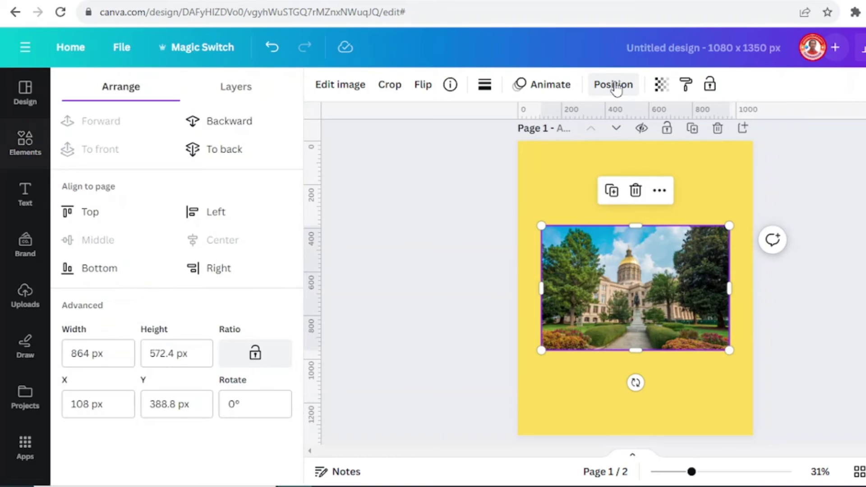
{"action": "left_click", "coordinate": [236, 88]}
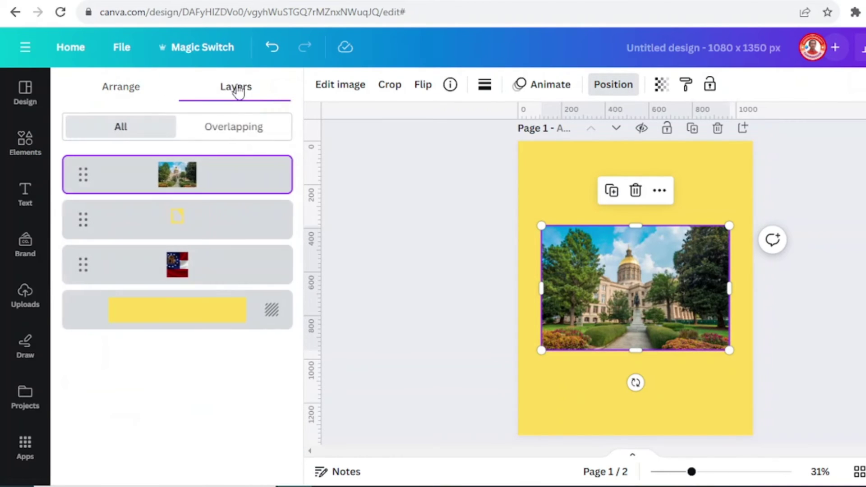
{"action": "left_click", "coordinate": [218, 273]}
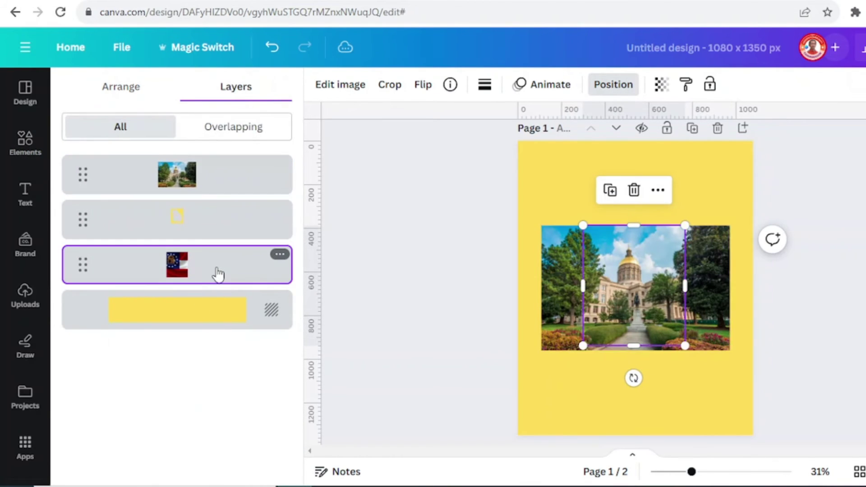
{"action": "left_click", "coordinate": [633, 190]}
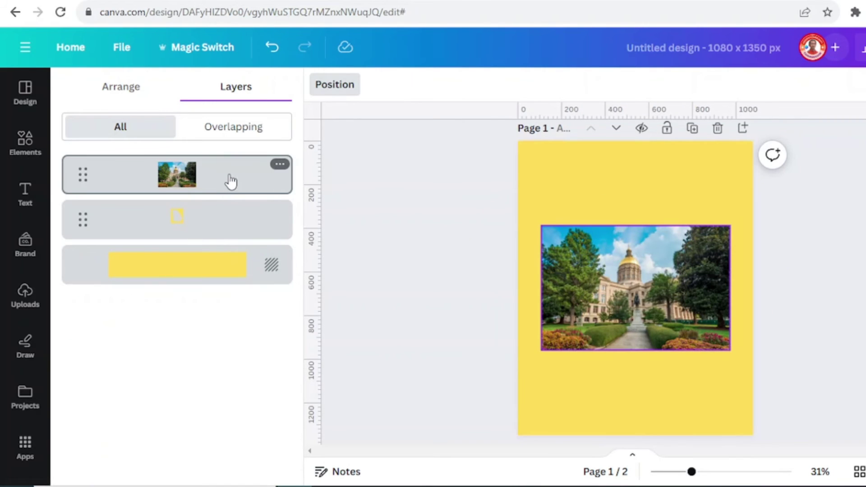
{"action": "left_click_drag", "start_coordinate": [231, 180], "coordinate": [225, 245]}
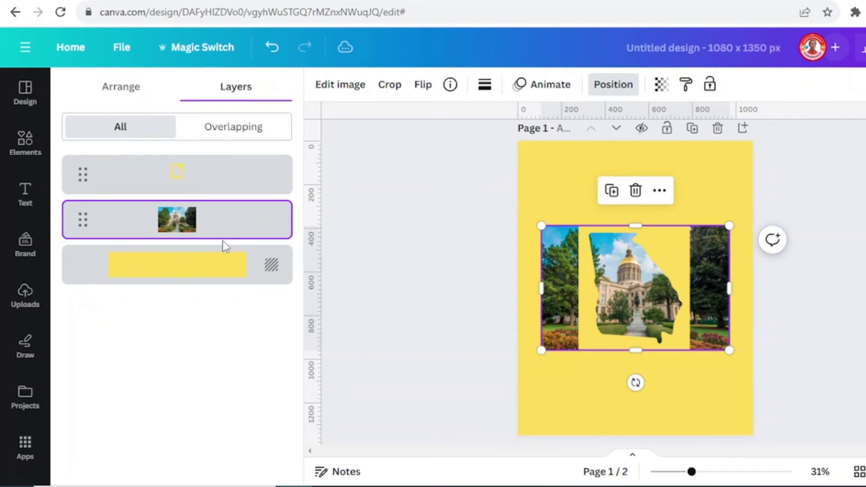
Scale down the capitol photo slightly and crop its sides so no part shows outside the yellow cut-out frame
{"action": "left_click_drag", "start_coordinate": [728, 227], "coordinate": [723, 229]}
{"action": "left_click_drag", "start_coordinate": [722, 352], "coordinate": [718, 348]}
{"action": "left_click_drag", "start_coordinate": [541, 287], "coordinate": [583, 289]}
{"action": "left_click_drag", "start_coordinate": [719, 288], "coordinate": [686, 282]}
{"action": "left_click", "coordinate": [24, 142]}
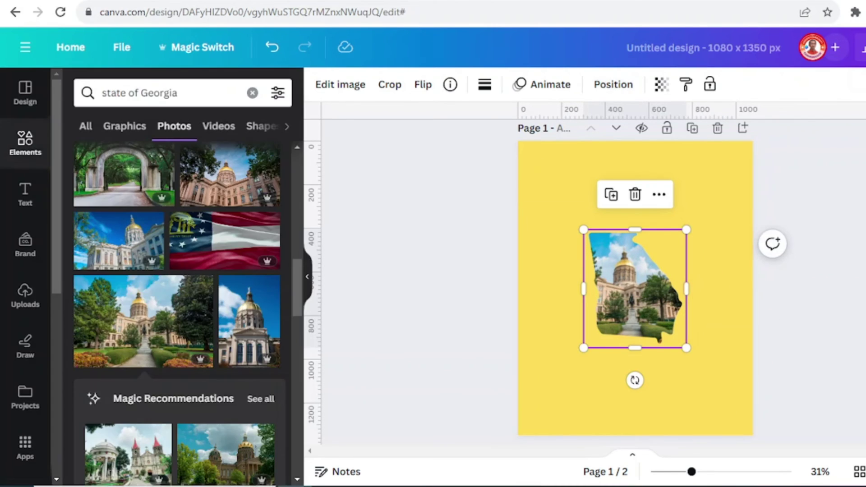
Download only page 1 as a PNG at size 1, without a transparent background
{"action": "left_click", "coordinate": [865, 54]}
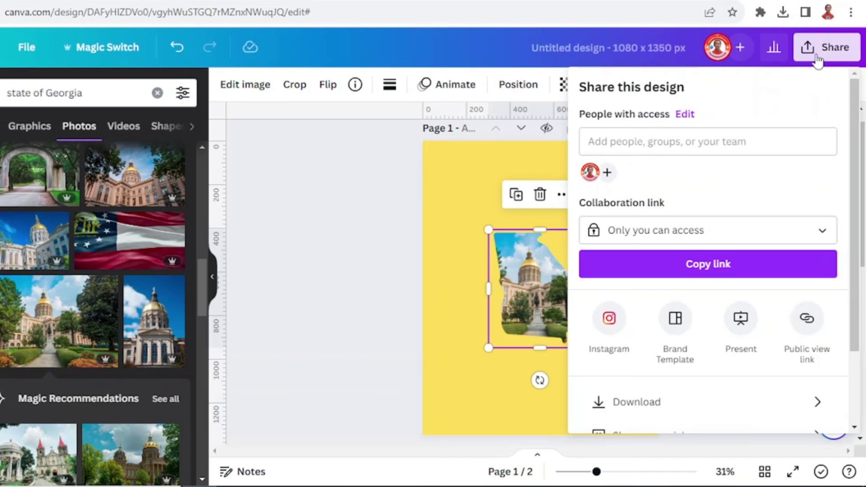
{"action": "left_click", "coordinate": [631, 404]}
{"action": "left_click", "coordinate": [838, 309]}
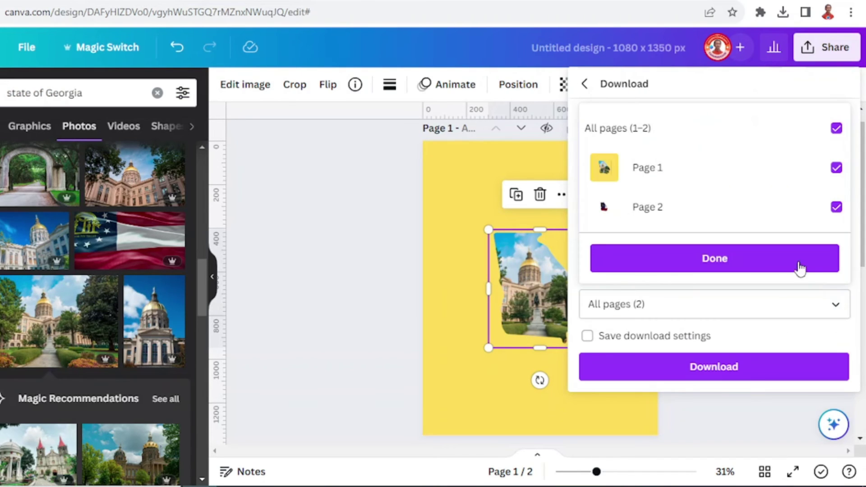
{"action": "left_click", "coordinate": [812, 216]}
{"action": "left_click", "coordinate": [779, 264]}
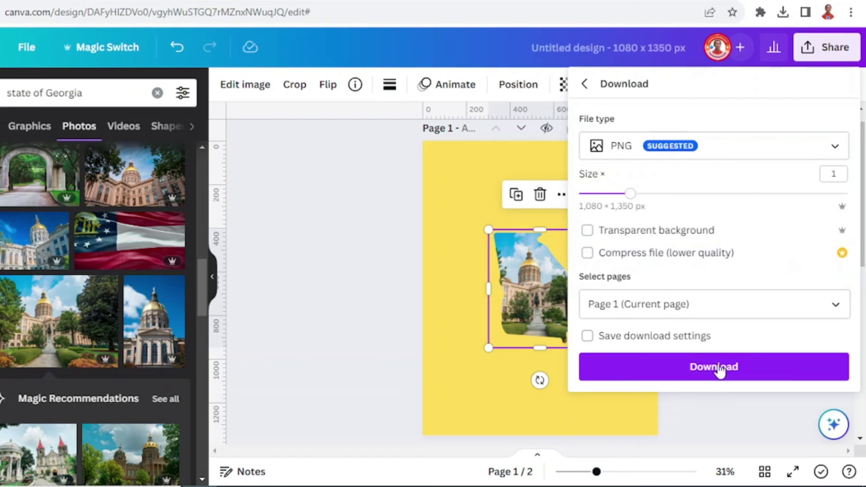
{"action": "left_click", "coordinate": [720, 372]}
Add a third page and place the newly downloaded PNG of the capitol cut-out on it
{"action": "left_click", "coordinate": [380, 314]}
{"action": "scroll", "coordinate": [375, 311], "scroll_direction": "down", "scroll_amount": 10}
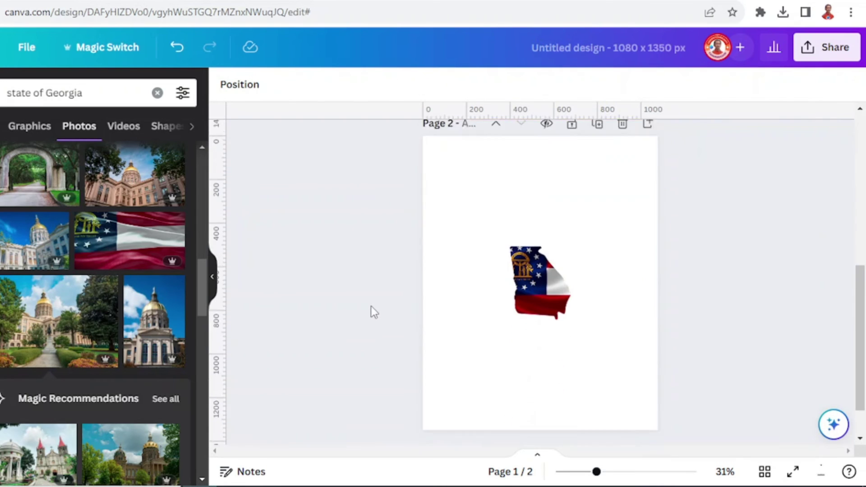
{"action": "left_click", "coordinate": [478, 412]}
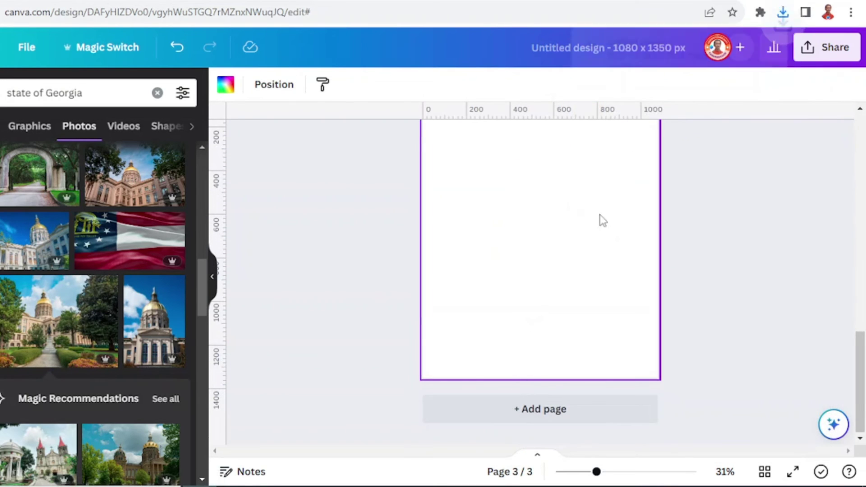
{"action": "left_click", "coordinate": [784, 13]}
{"action": "left_click_drag", "start_coordinate": [658, 54], "coordinate": [563, 214]}
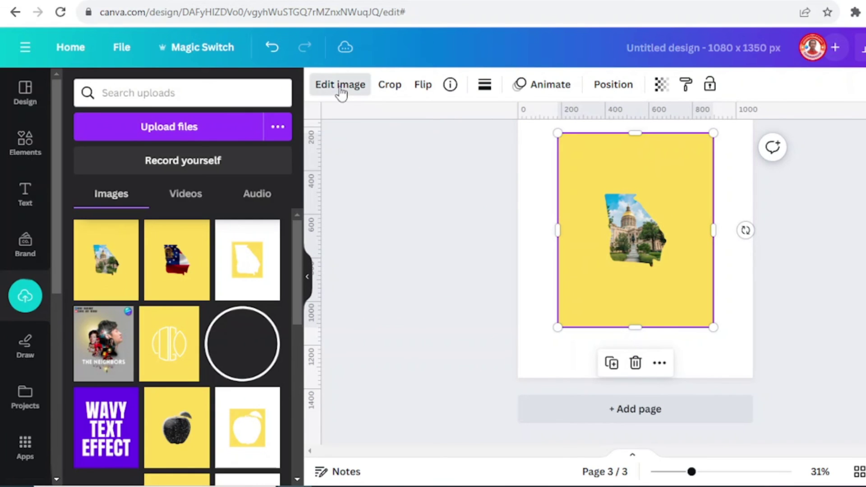
Remove the yellow background from the capitol cut-out image on page 3 with BG Remover and apply the result
{"action": "left_click", "coordinate": [340, 86]}
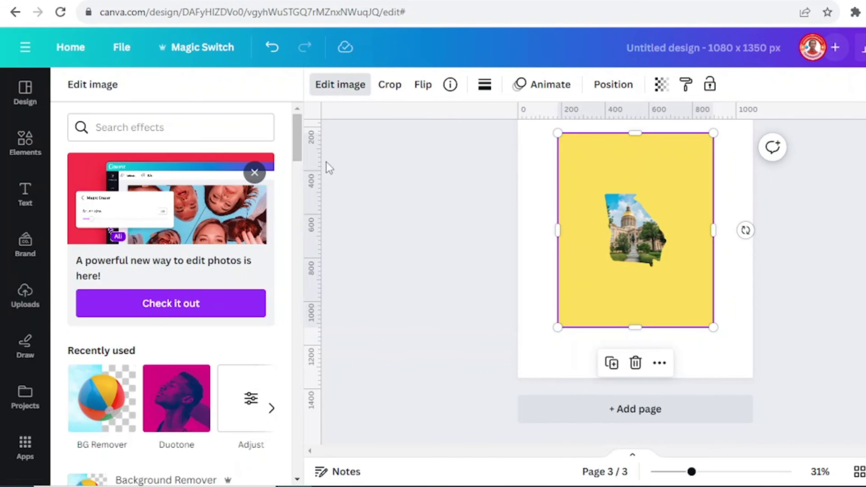
{"action": "left_click", "coordinate": [105, 417]}
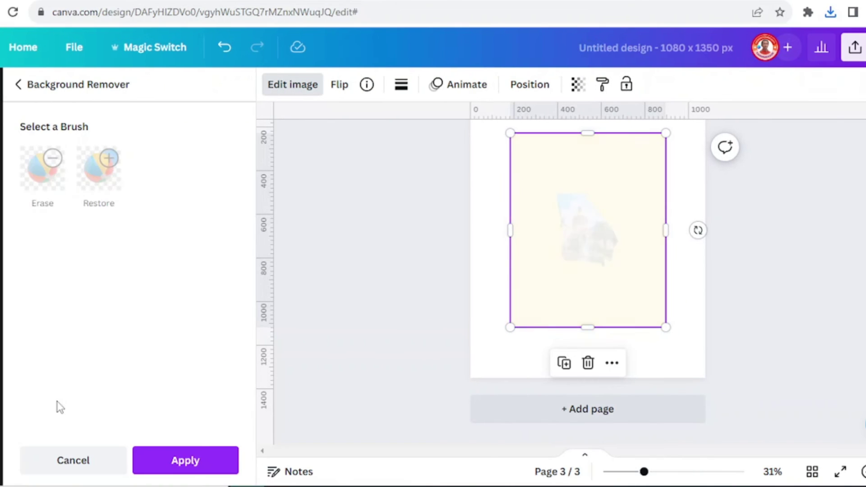
{"action": "scroll", "coordinate": [581, 344], "scroll_direction": "up", "scroll_amount": 2}
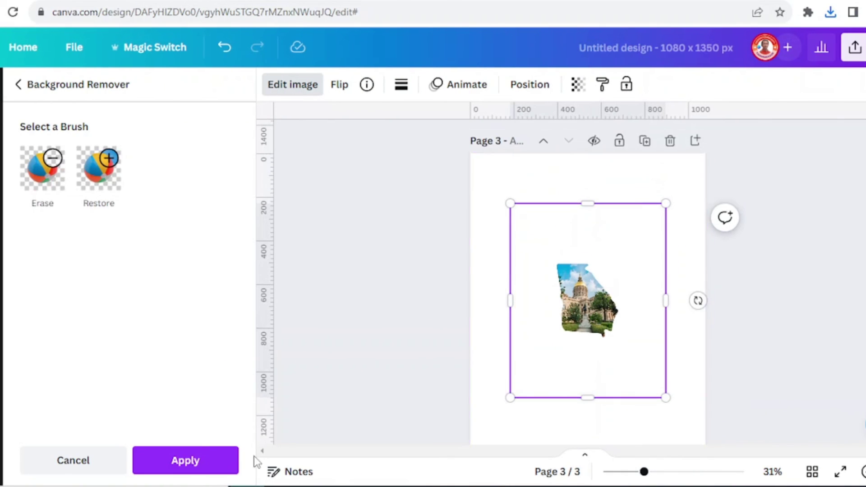
{"action": "left_click", "coordinate": [197, 468]}
{"action": "scroll", "coordinate": [559, 333], "scroll_direction": "up", "scroll_amount": 5}
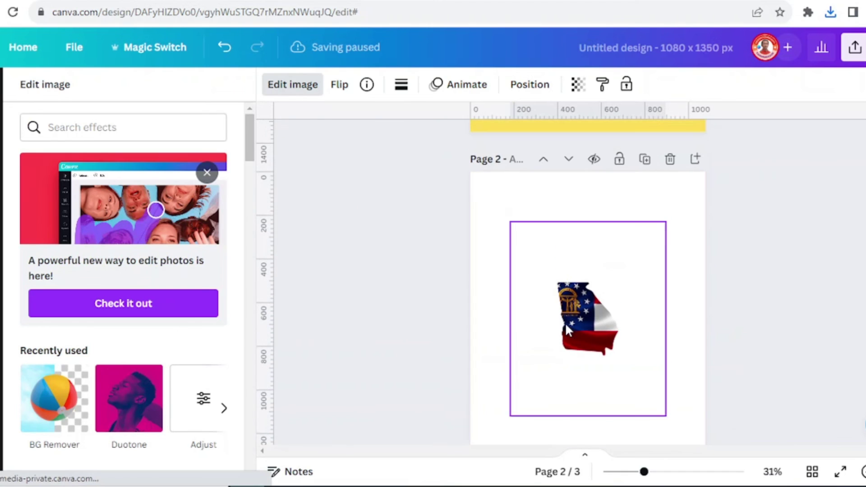
{"action": "scroll", "coordinate": [564, 323], "scroll_direction": "down", "scroll_amount": 2}
{"action": "scroll", "coordinate": [567, 330], "scroll_direction": "down", "scroll_amount": 1}
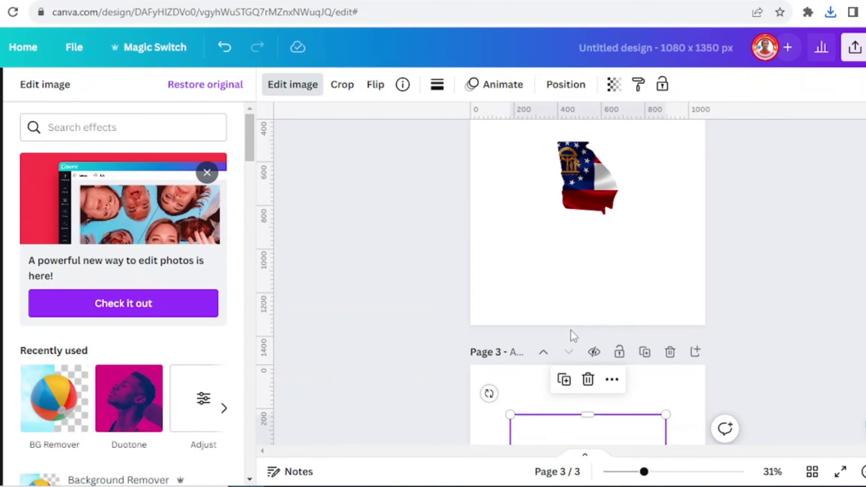
{"action": "scroll", "coordinate": [676, 280], "scroll_direction": "down", "scroll_amount": 5}
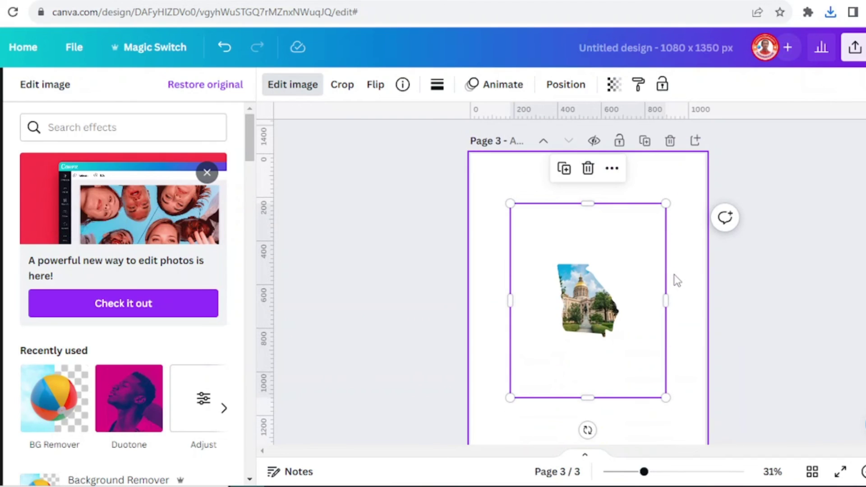